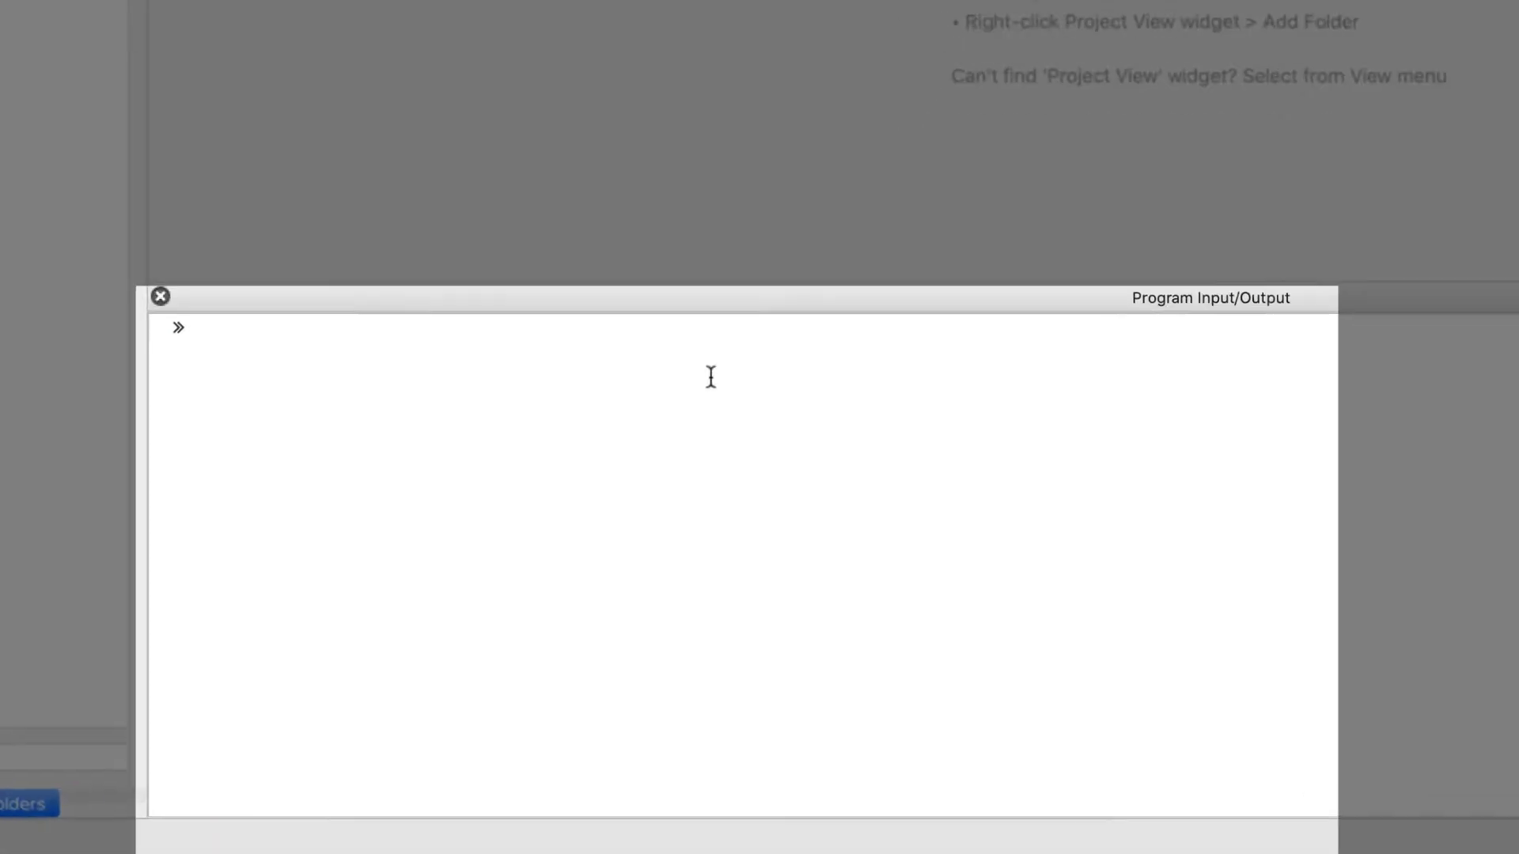
Run getGAUSSHome() to confirm the GAUSS home directory is /Users/Research/gauss21
type("getGAUSSH")
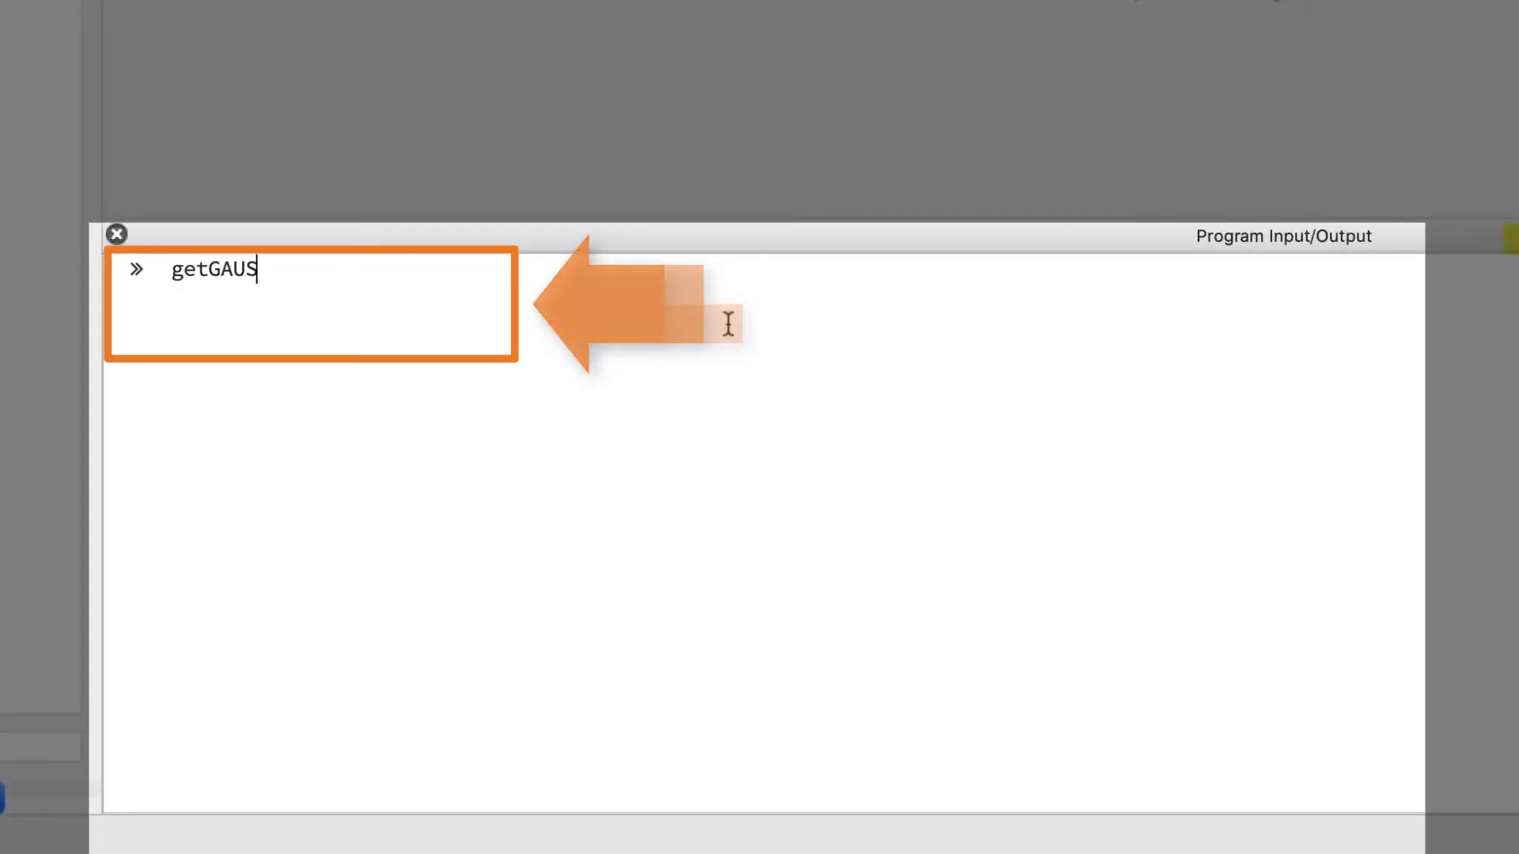
type("ome()")
key("Return")
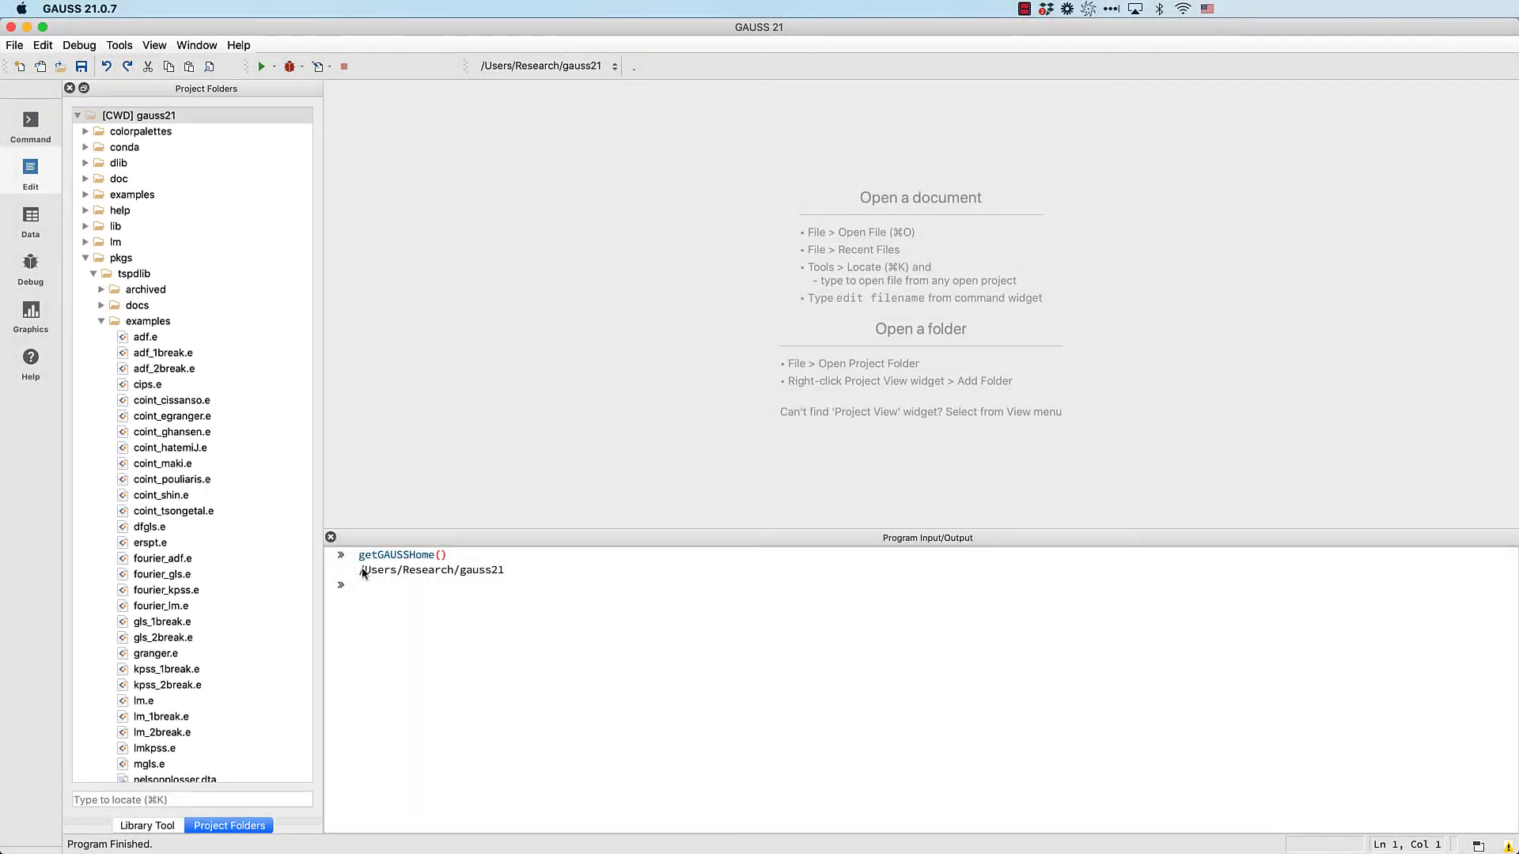
Open and run fourier_lm.e, getting an LM statistic of -3.413, then go to line 6's end
double_click(165, 607)
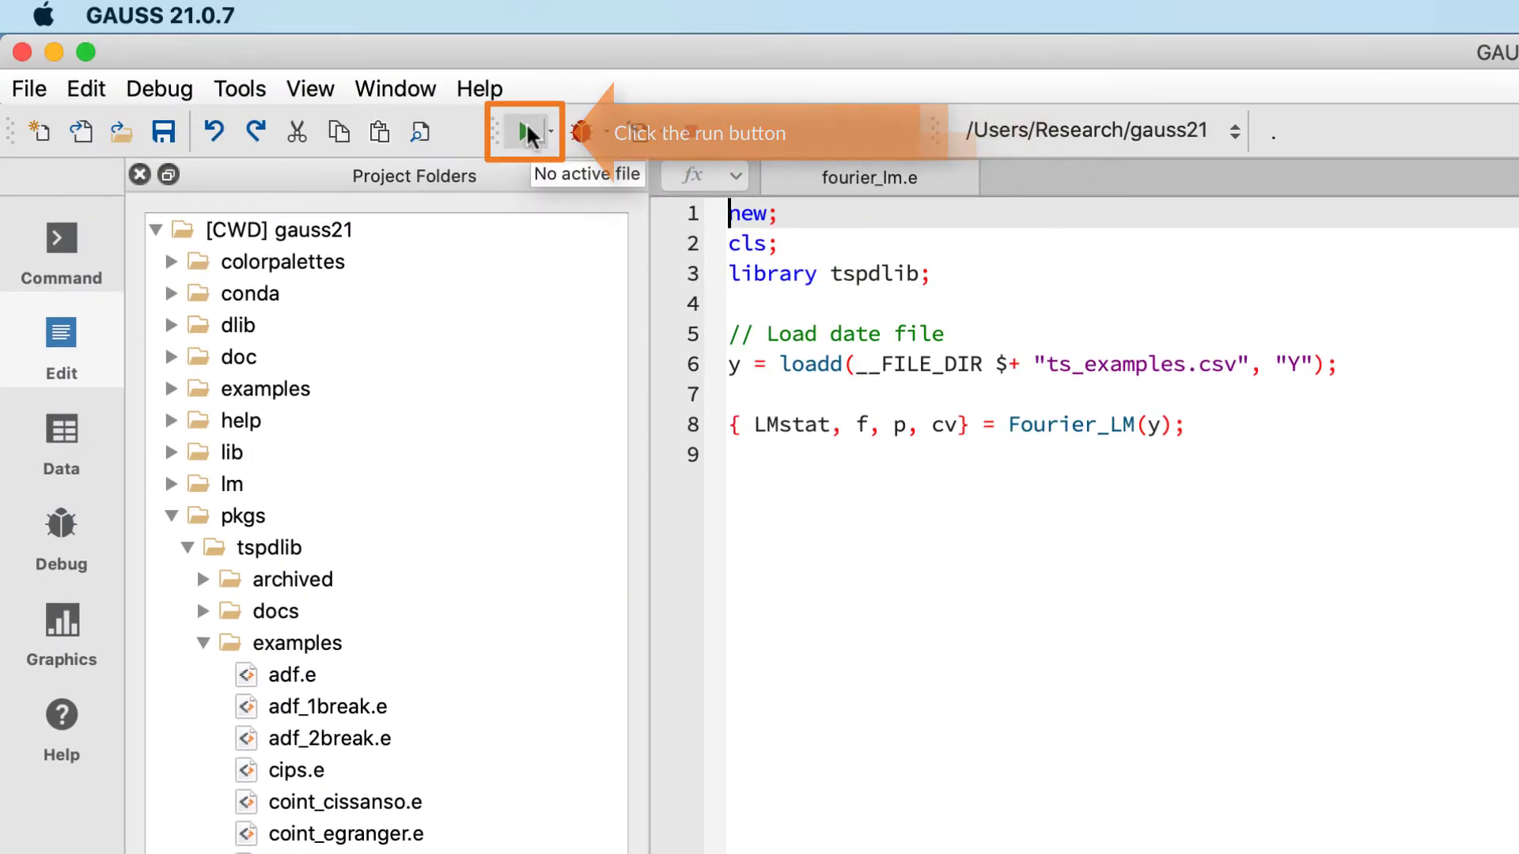
left_click(527, 130)
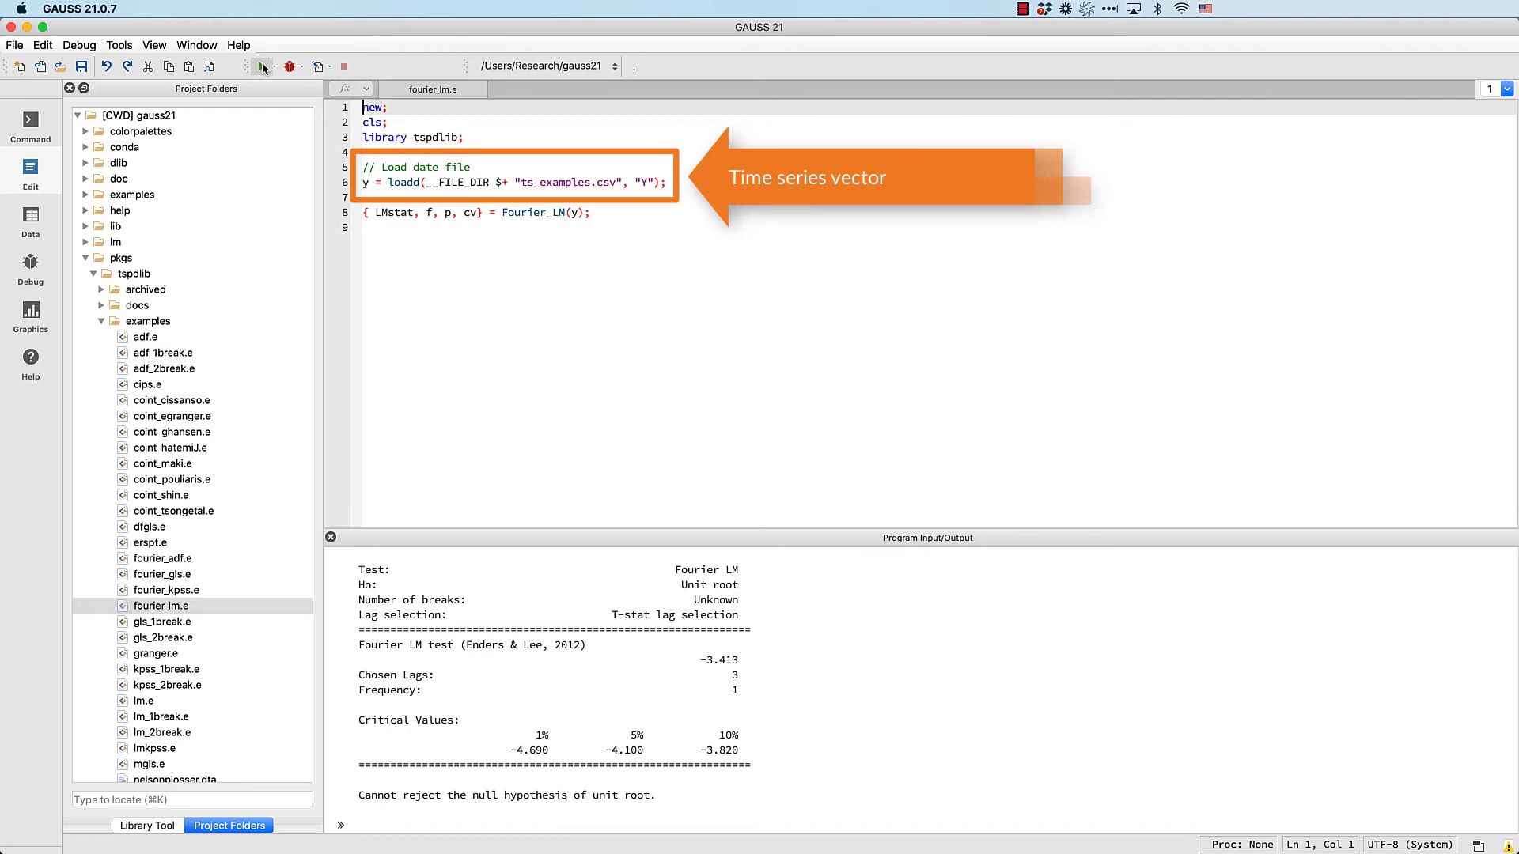
left_click(668, 183)
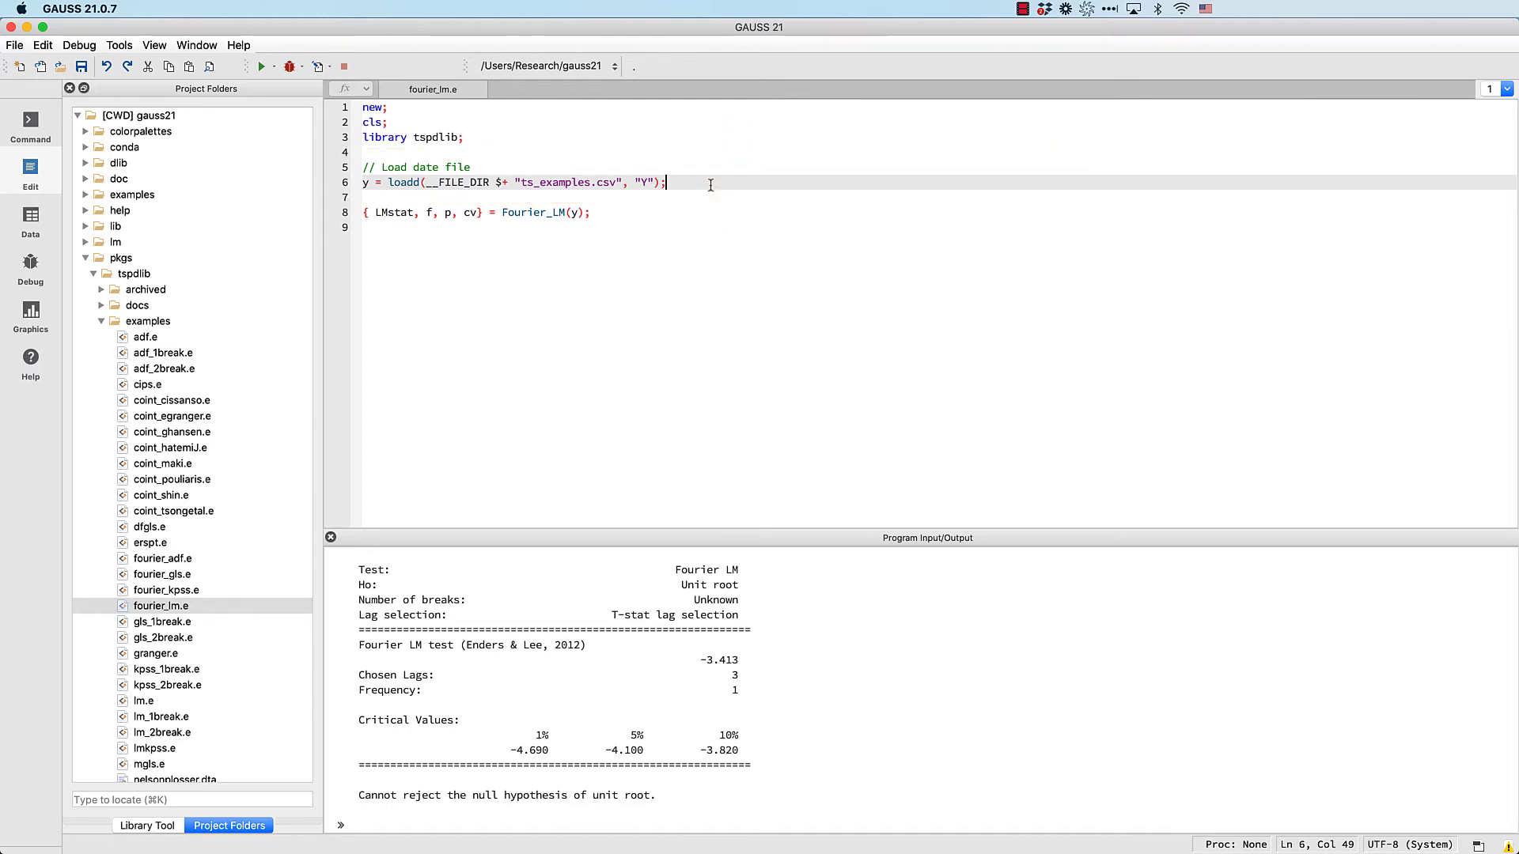
Add the lines max_lags = 8; and max_frequency = 5; below the data-loading line
key("Return")
key("Return")
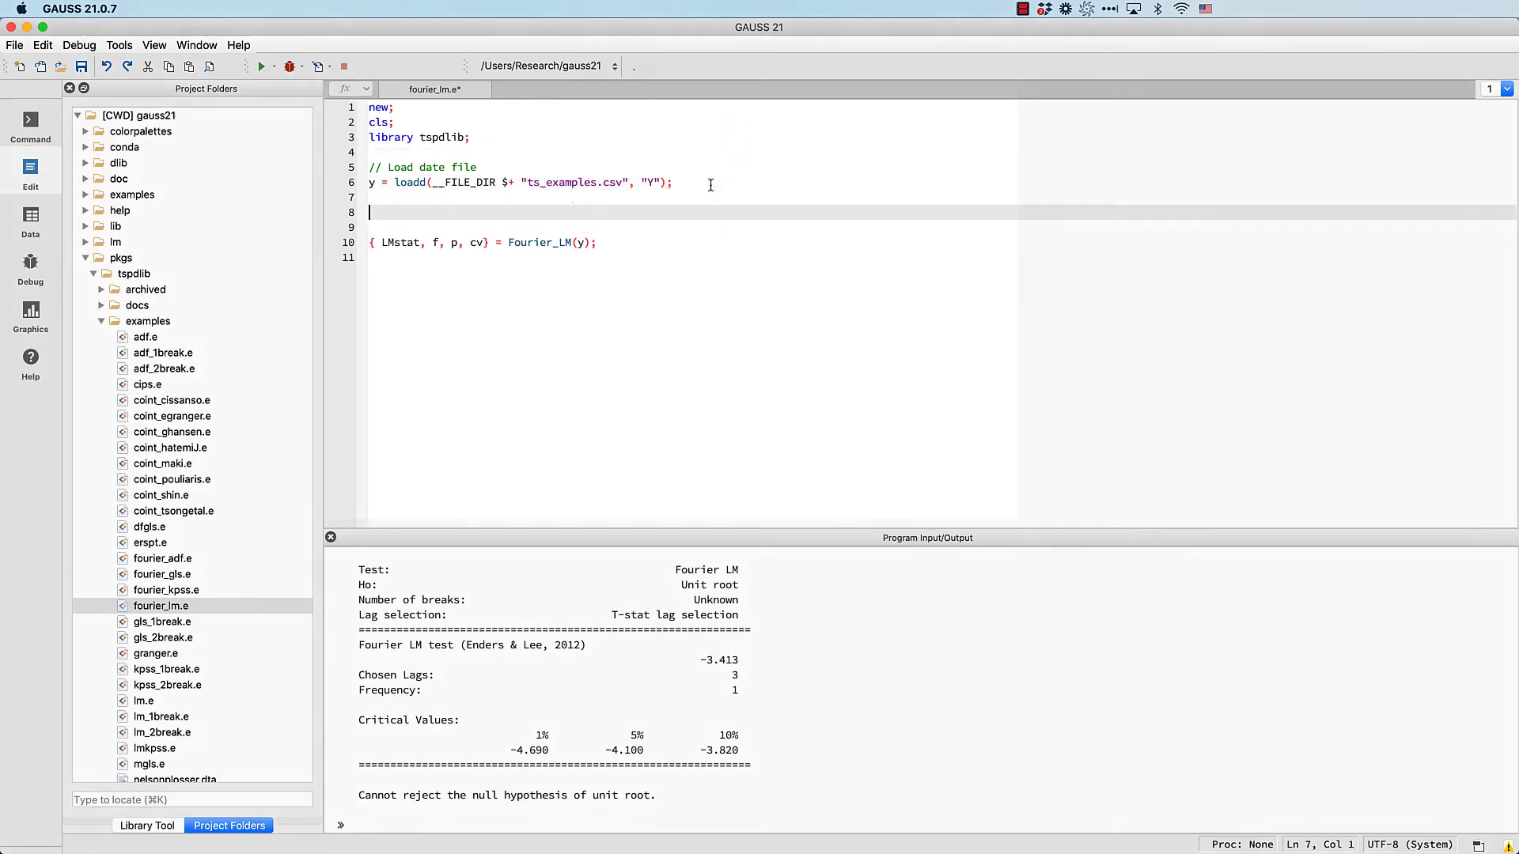
type("max_lags =")
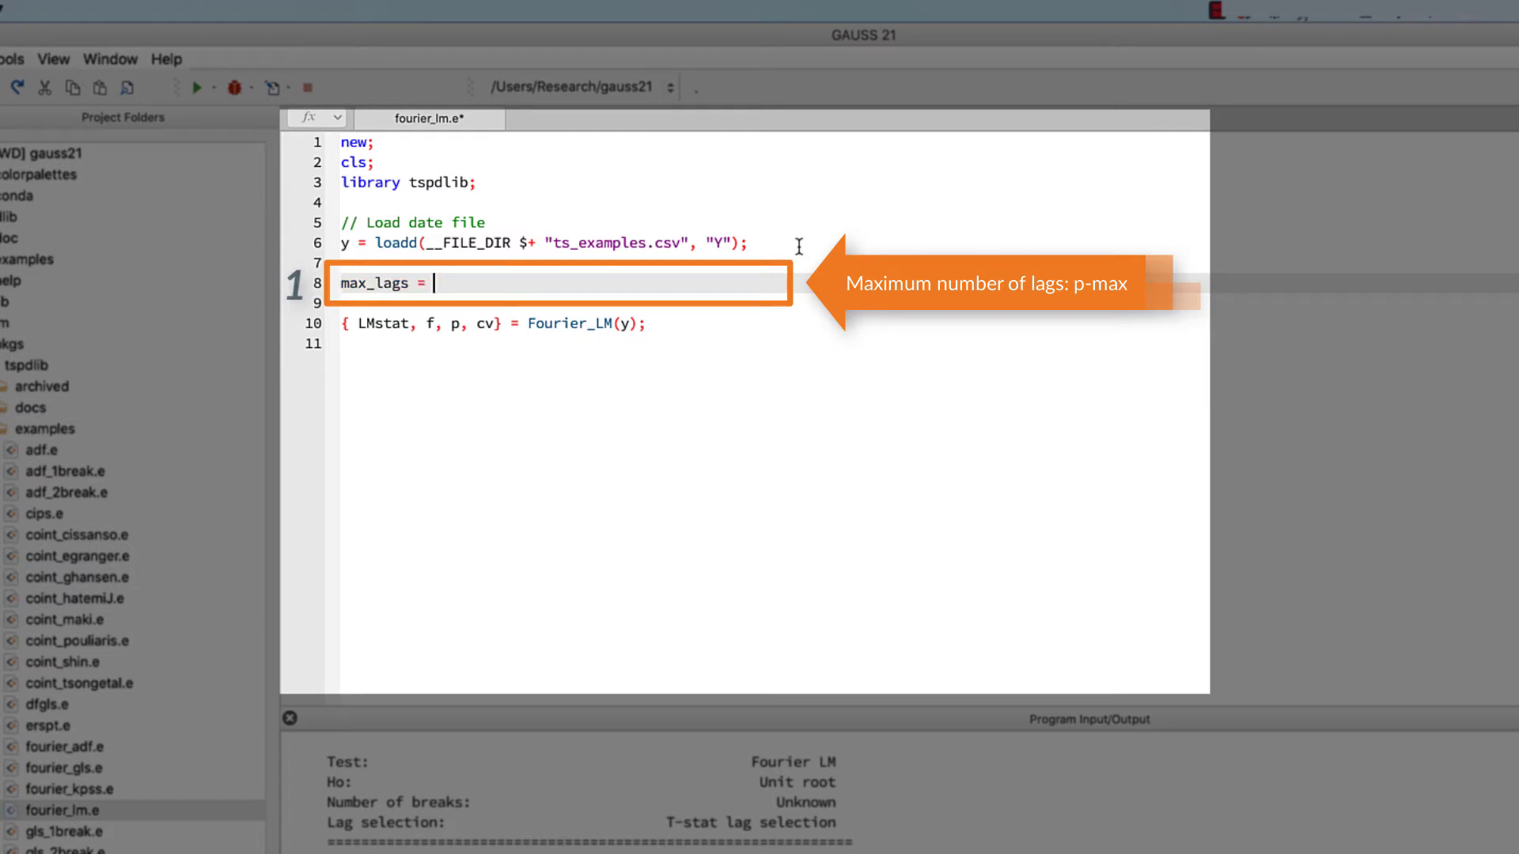
type("8;")
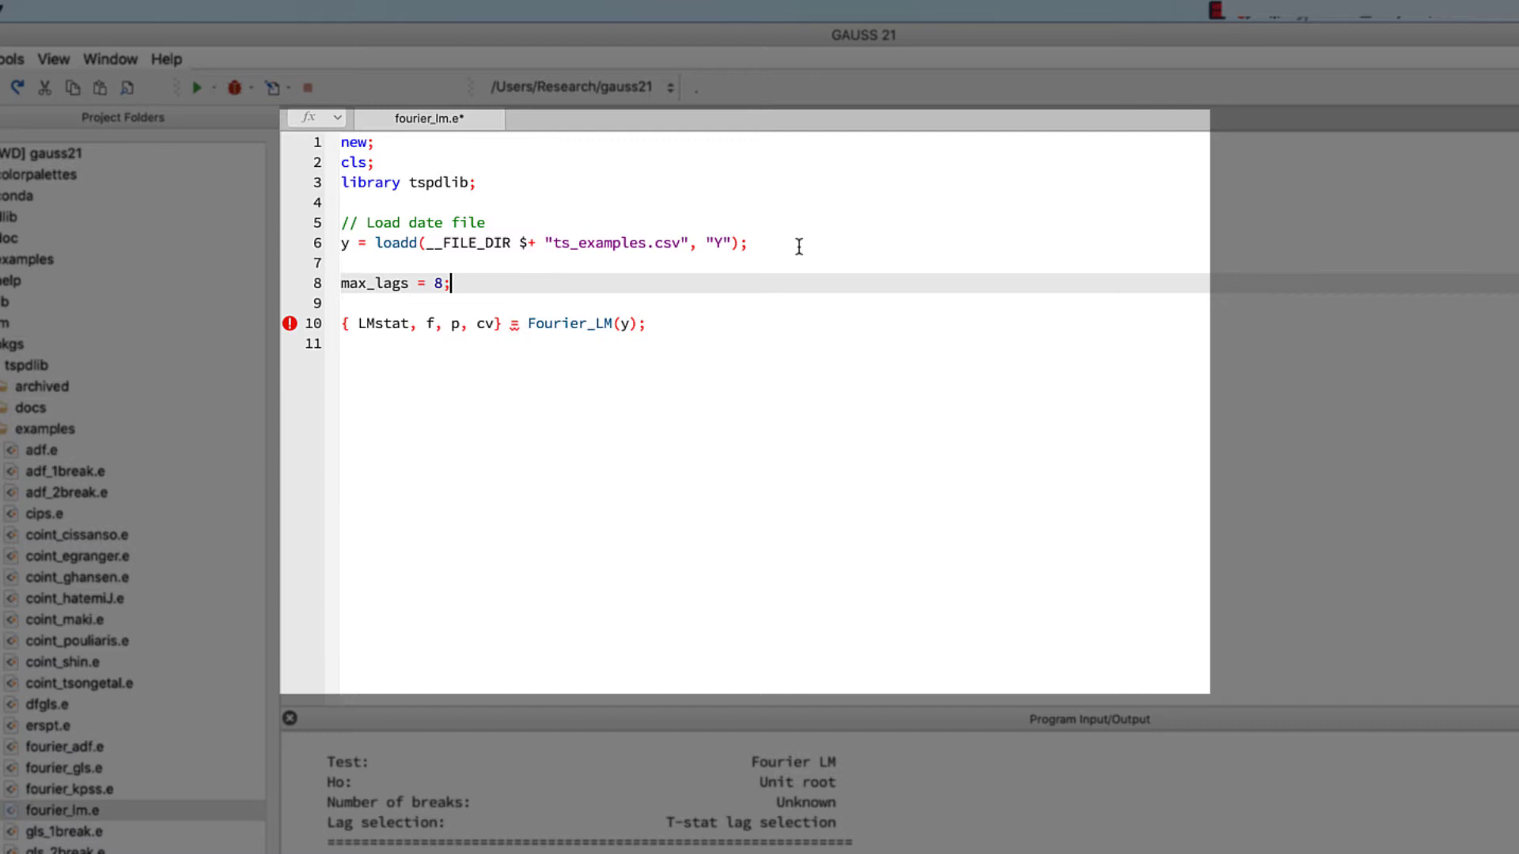
key("Return")
type("max_fre")
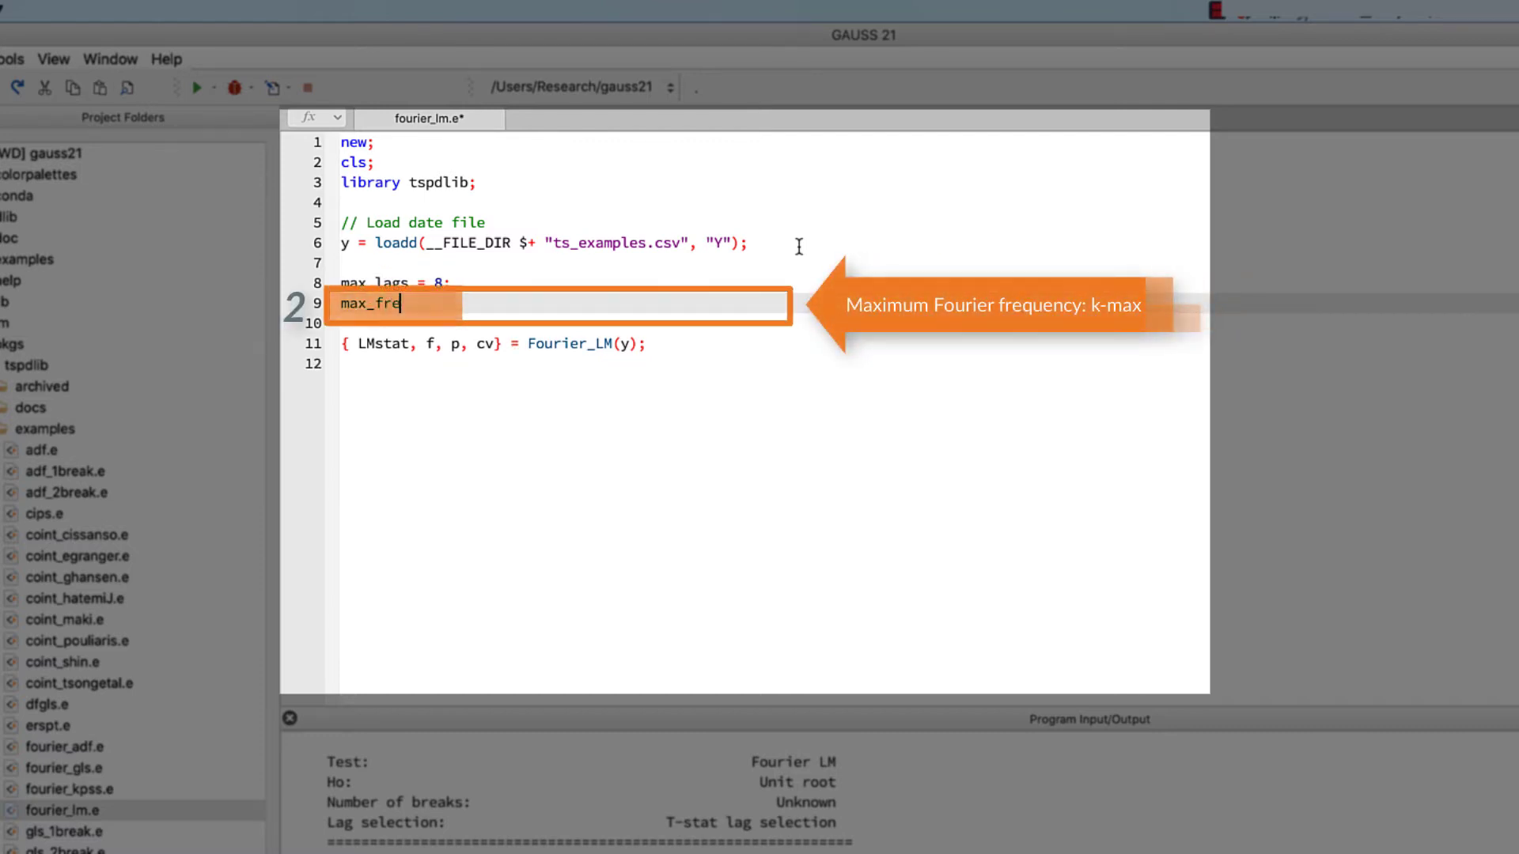
type("quency = 5;")
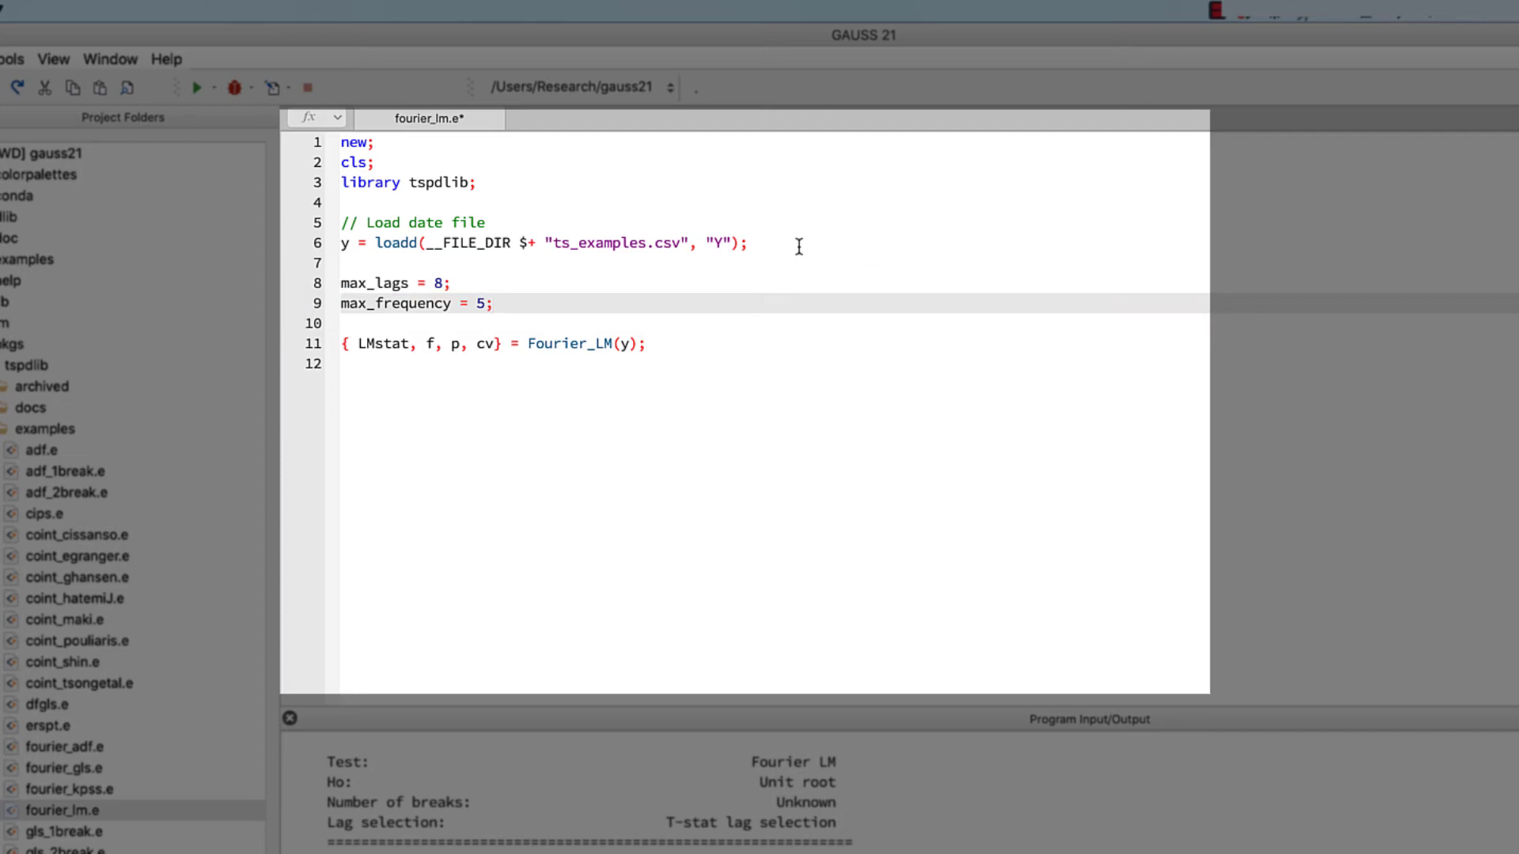
Add which_ic = 3; preceded by comments // 1 = AIC, // 2 = BIC (SIC), // 3 = TSTAT
key("Return")
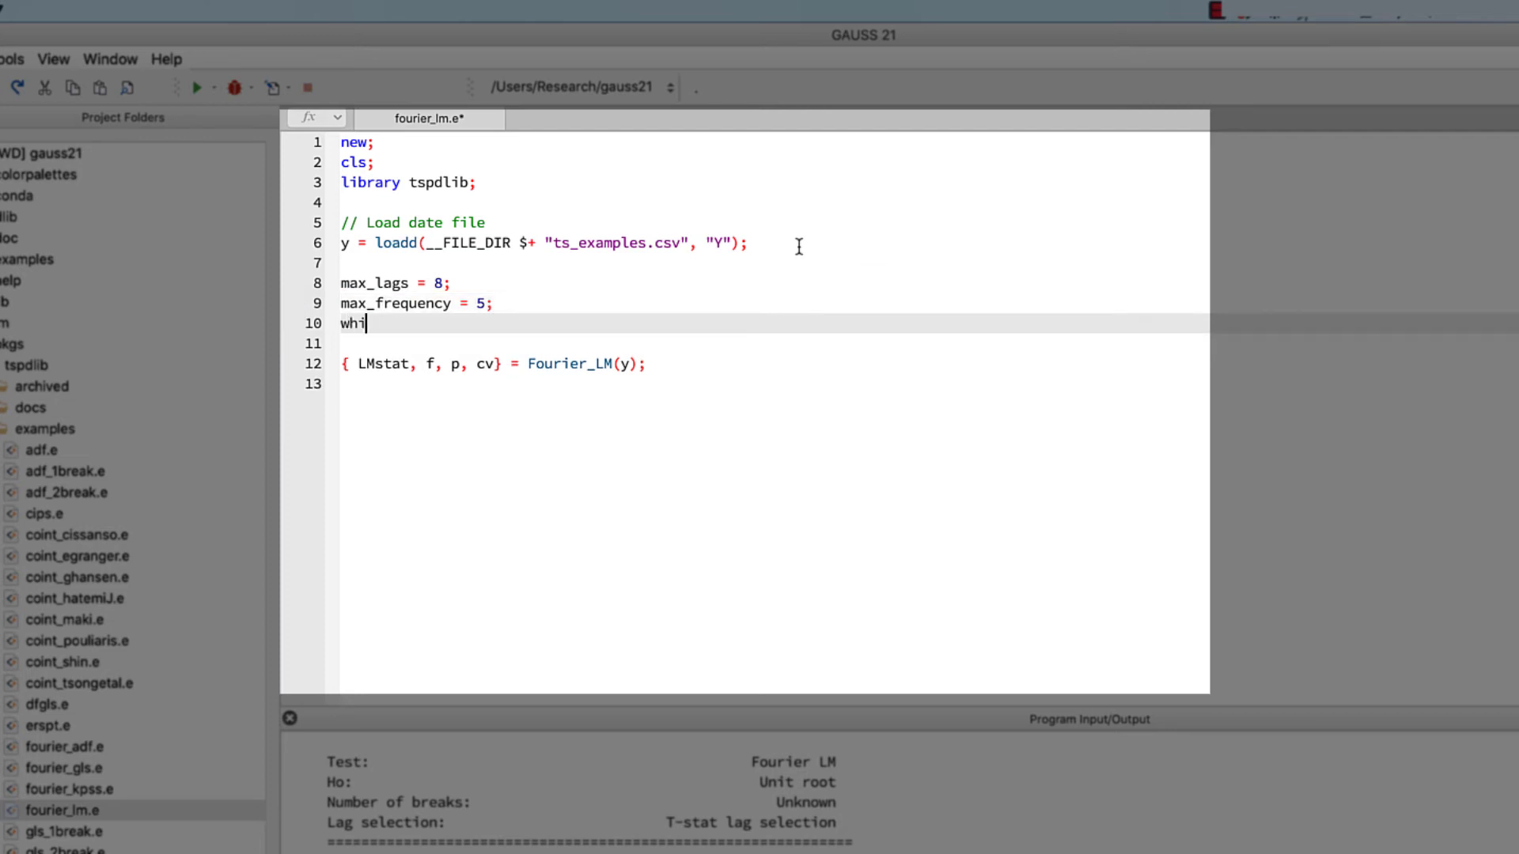
type("which_ic =")
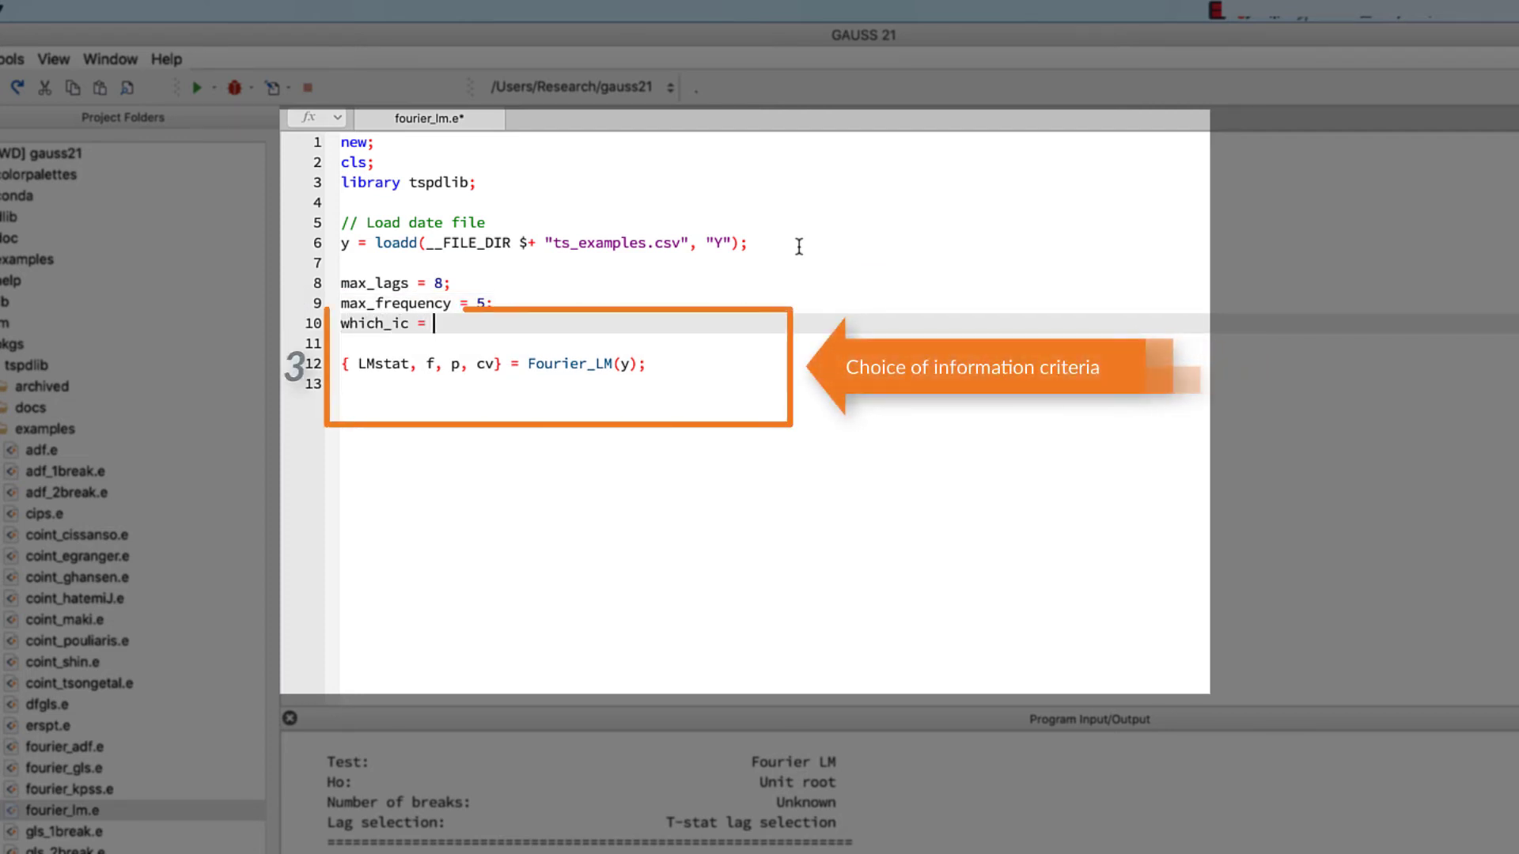
key("Home")
key("Return")
key("Return")
key("Up")
type("// 1")
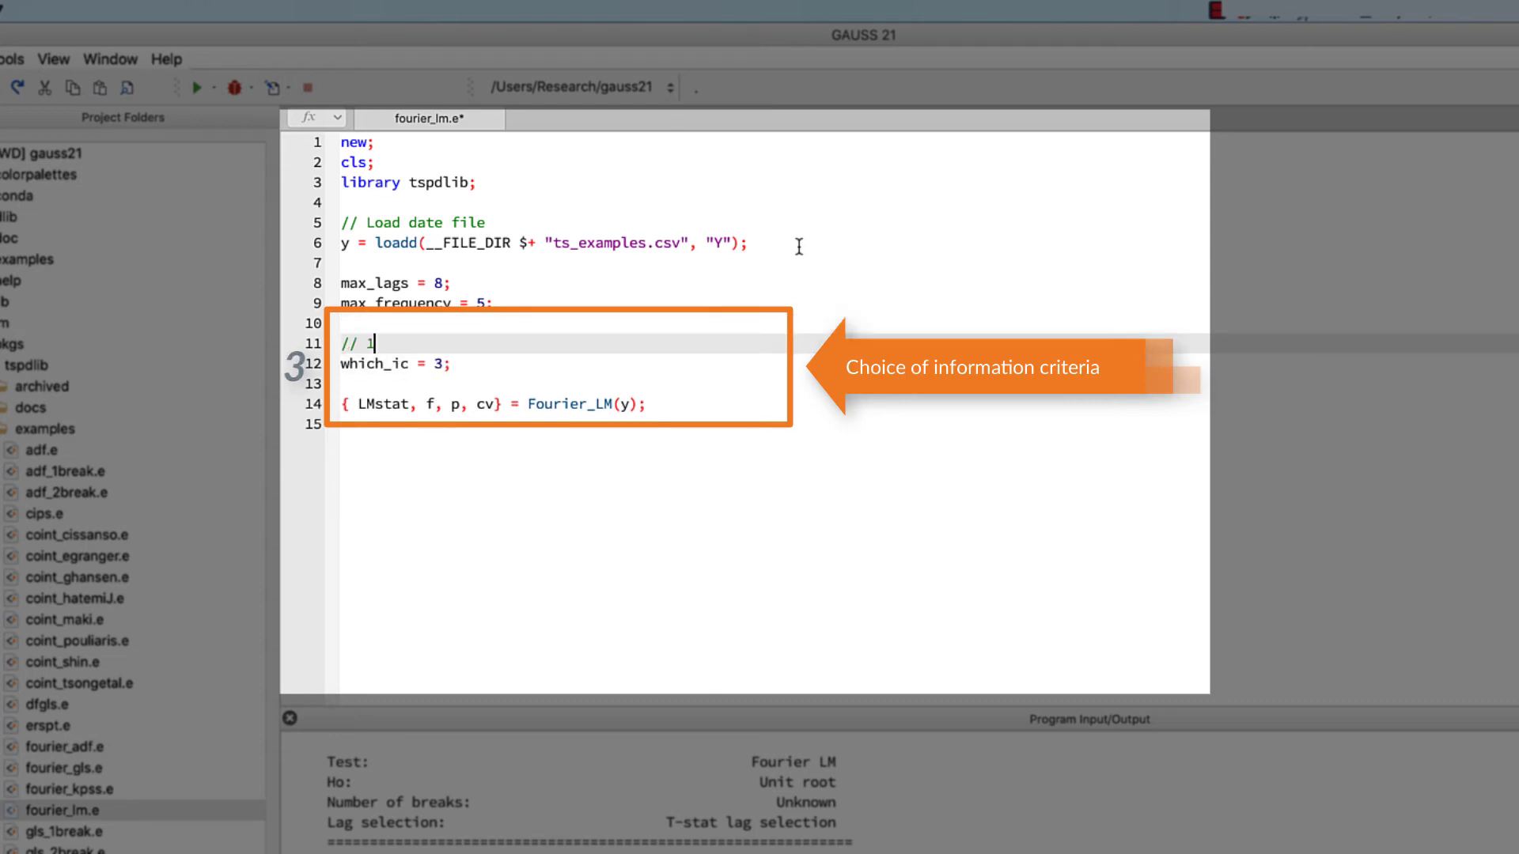
type(" = AIC")
key("Return")
type("// 2 = BIC (SIC)")
key("Return")
type("// 3 = TSTAT")
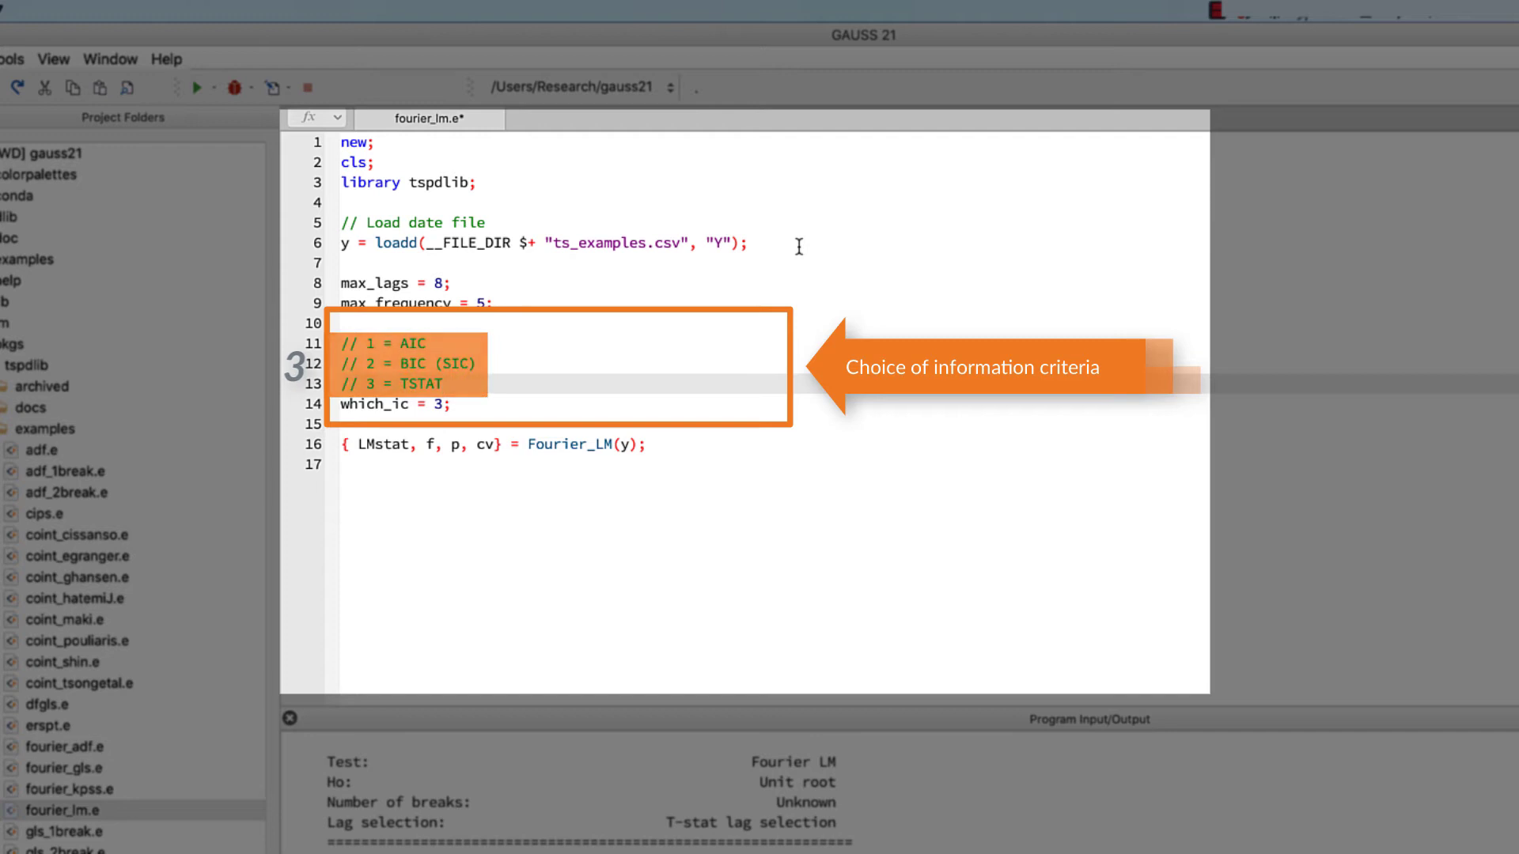
key("Up")
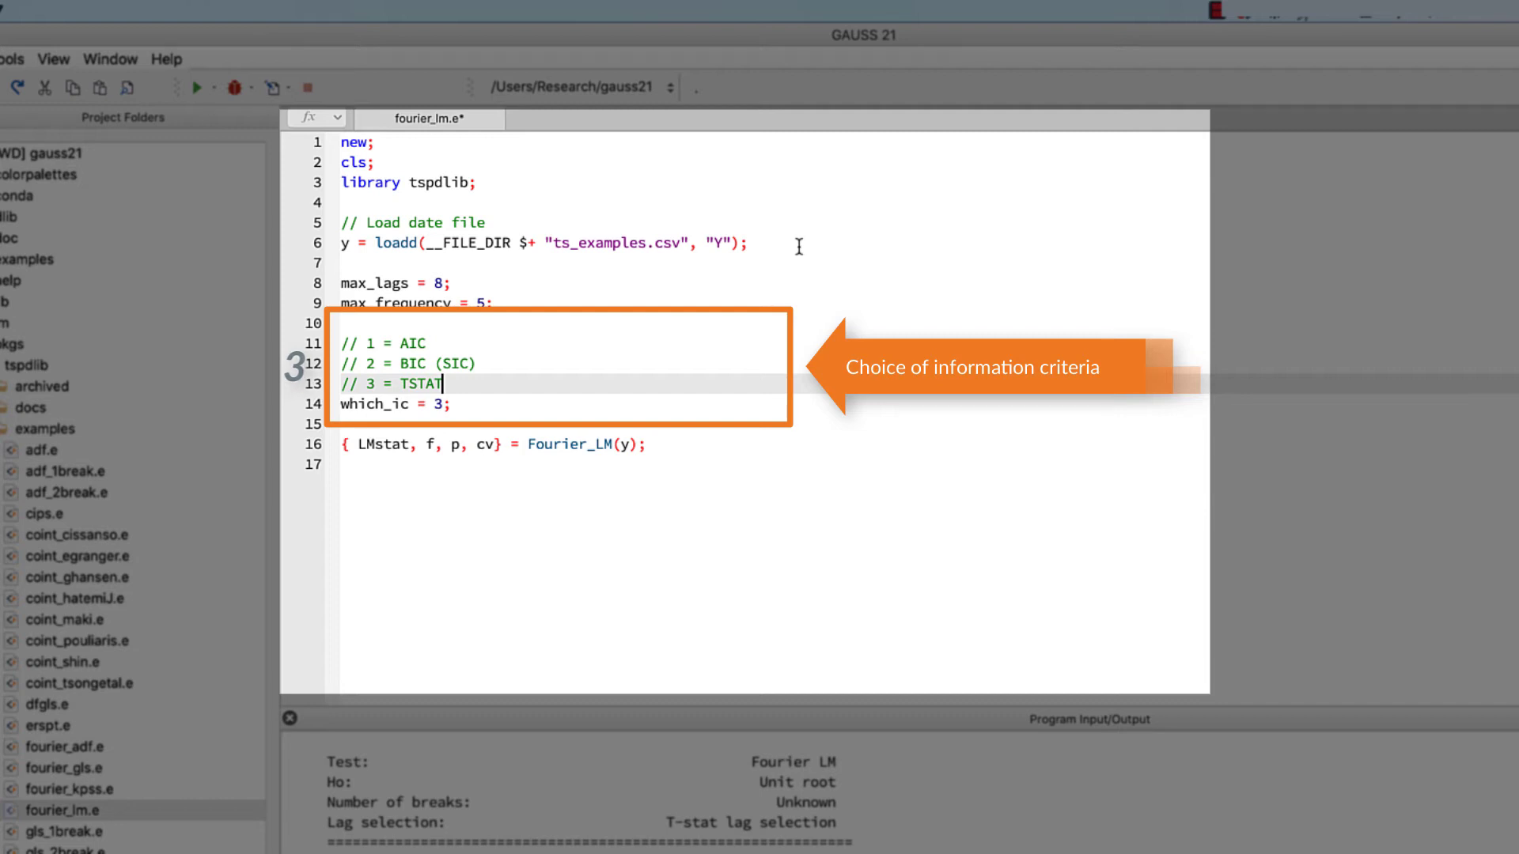
Change the call to Fourier_LM(y, max_lags, max_frequency, which_ic)
key("Down")
key("Down")
key("Down")
key("Right")
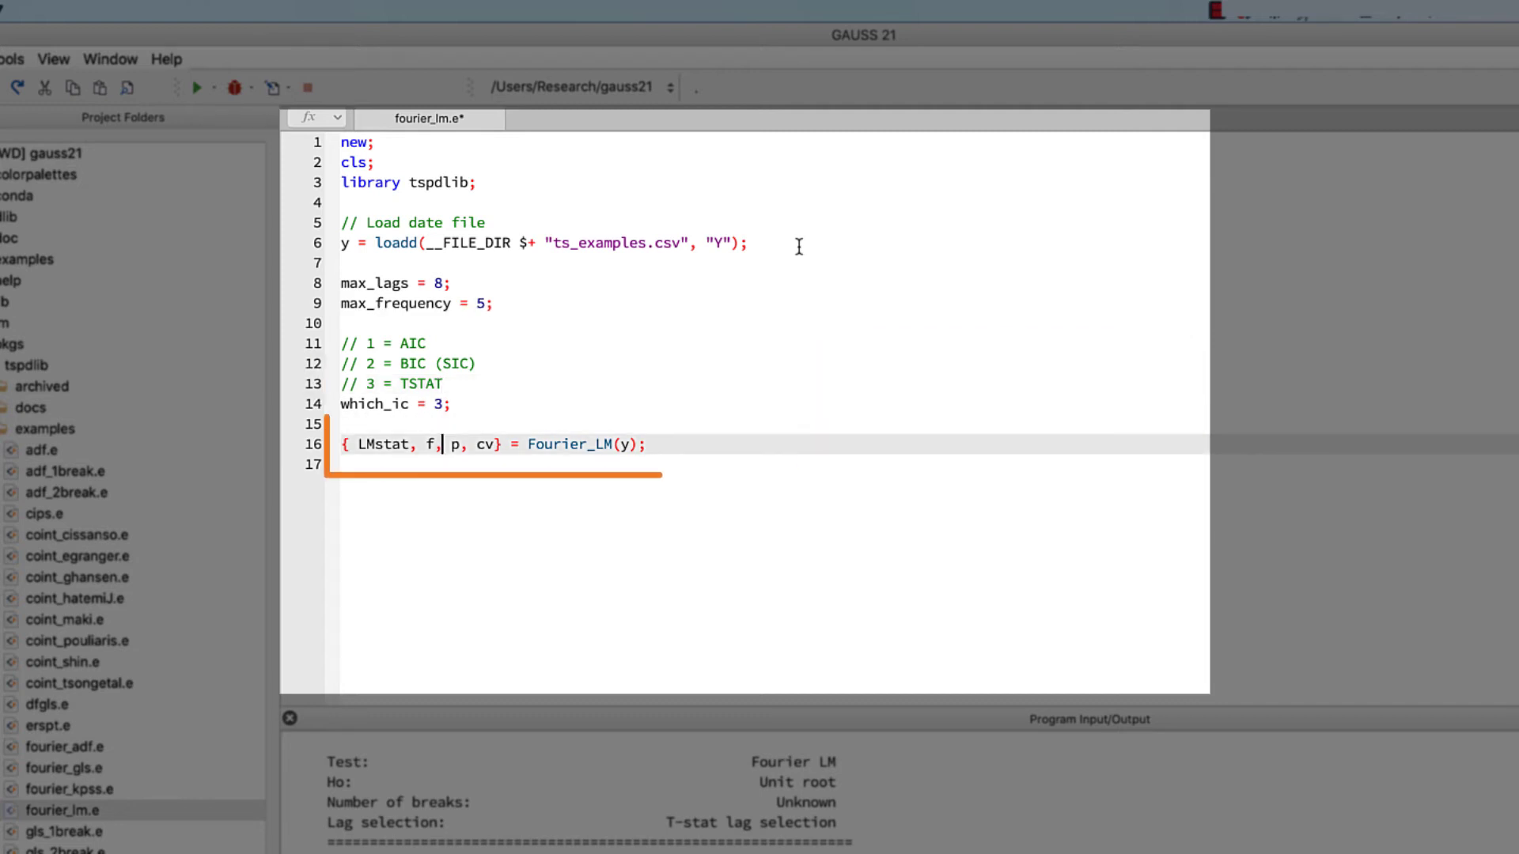
key("Right")
key("Right")
key("Right")
key("Right")
key("Right")
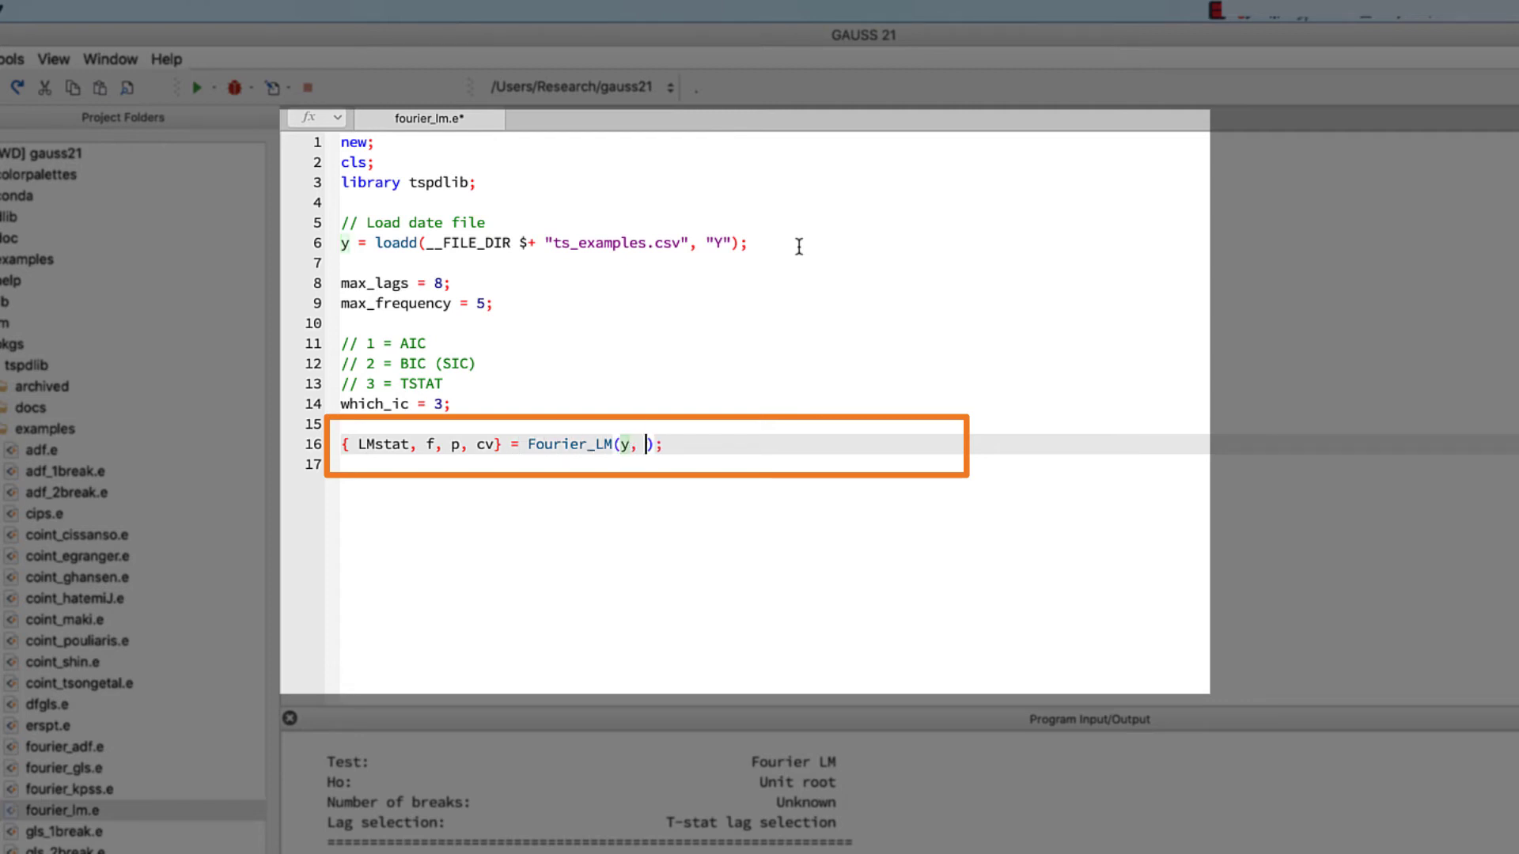
type("_lags, ma")
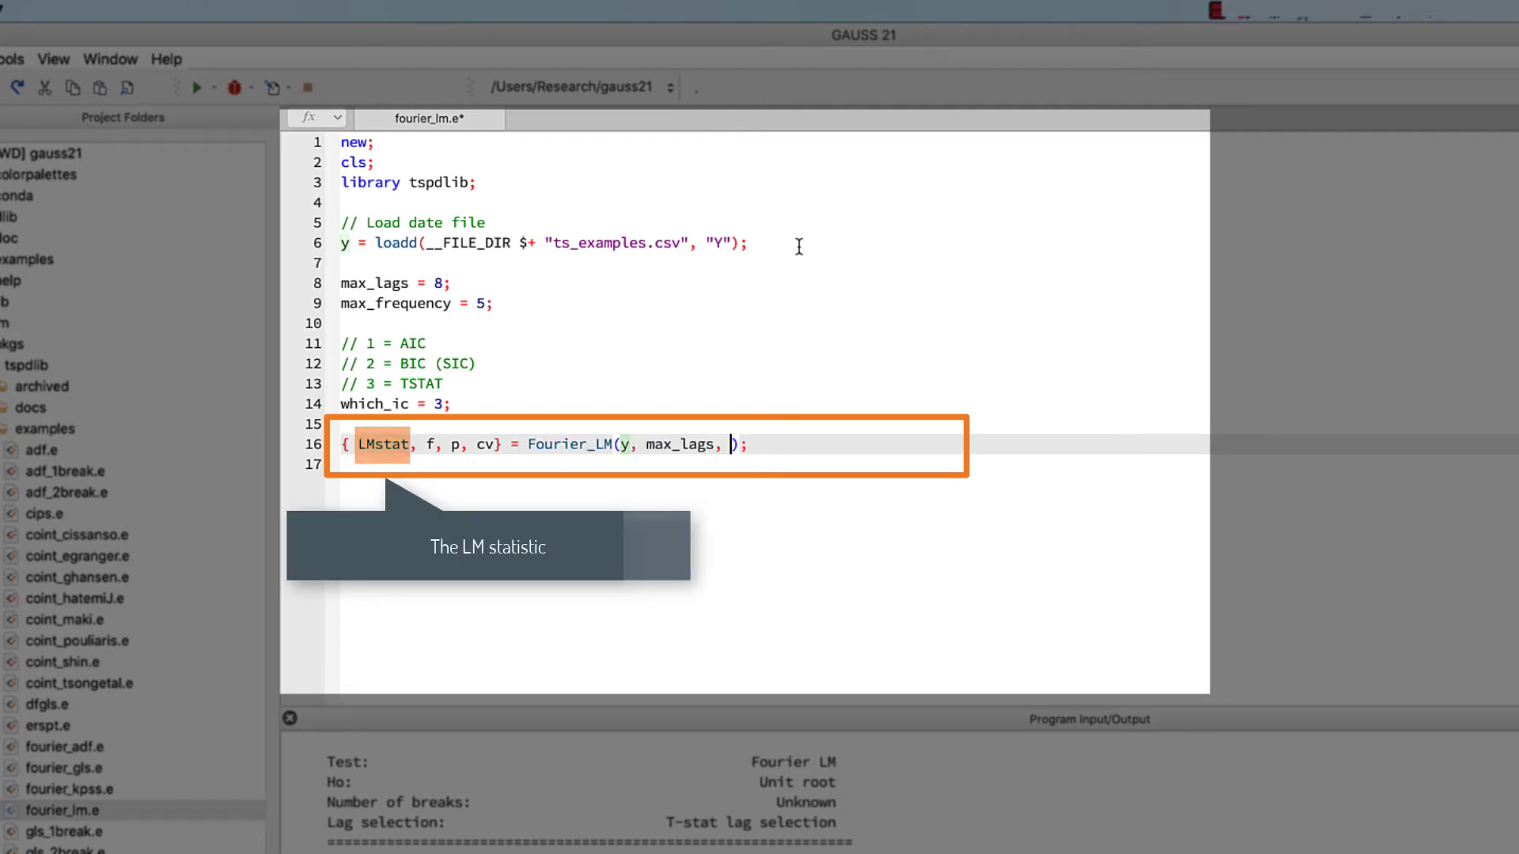
type("x_frequen")
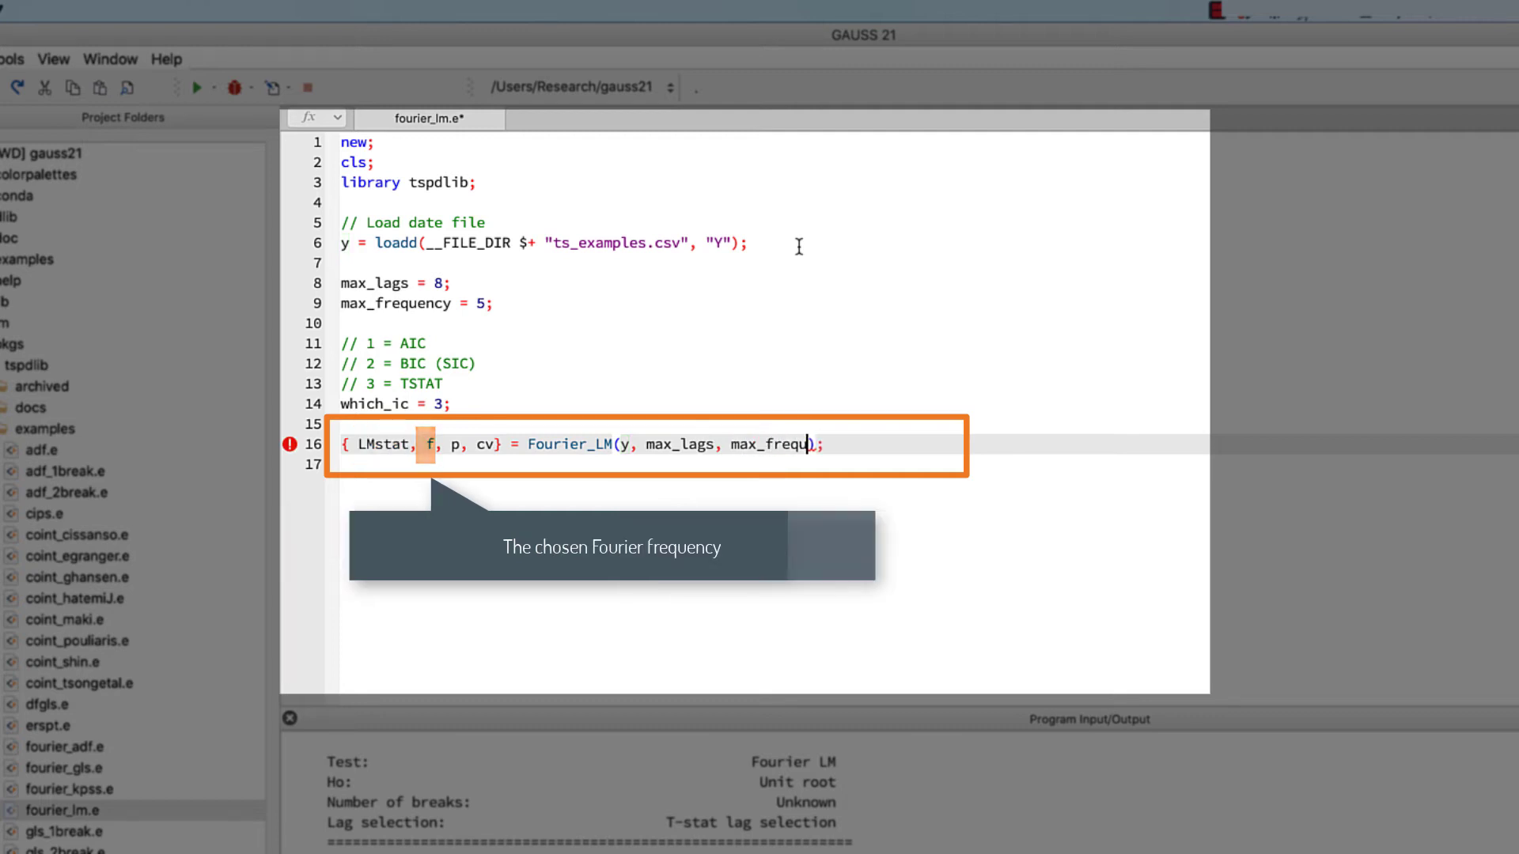
type("cy, ")
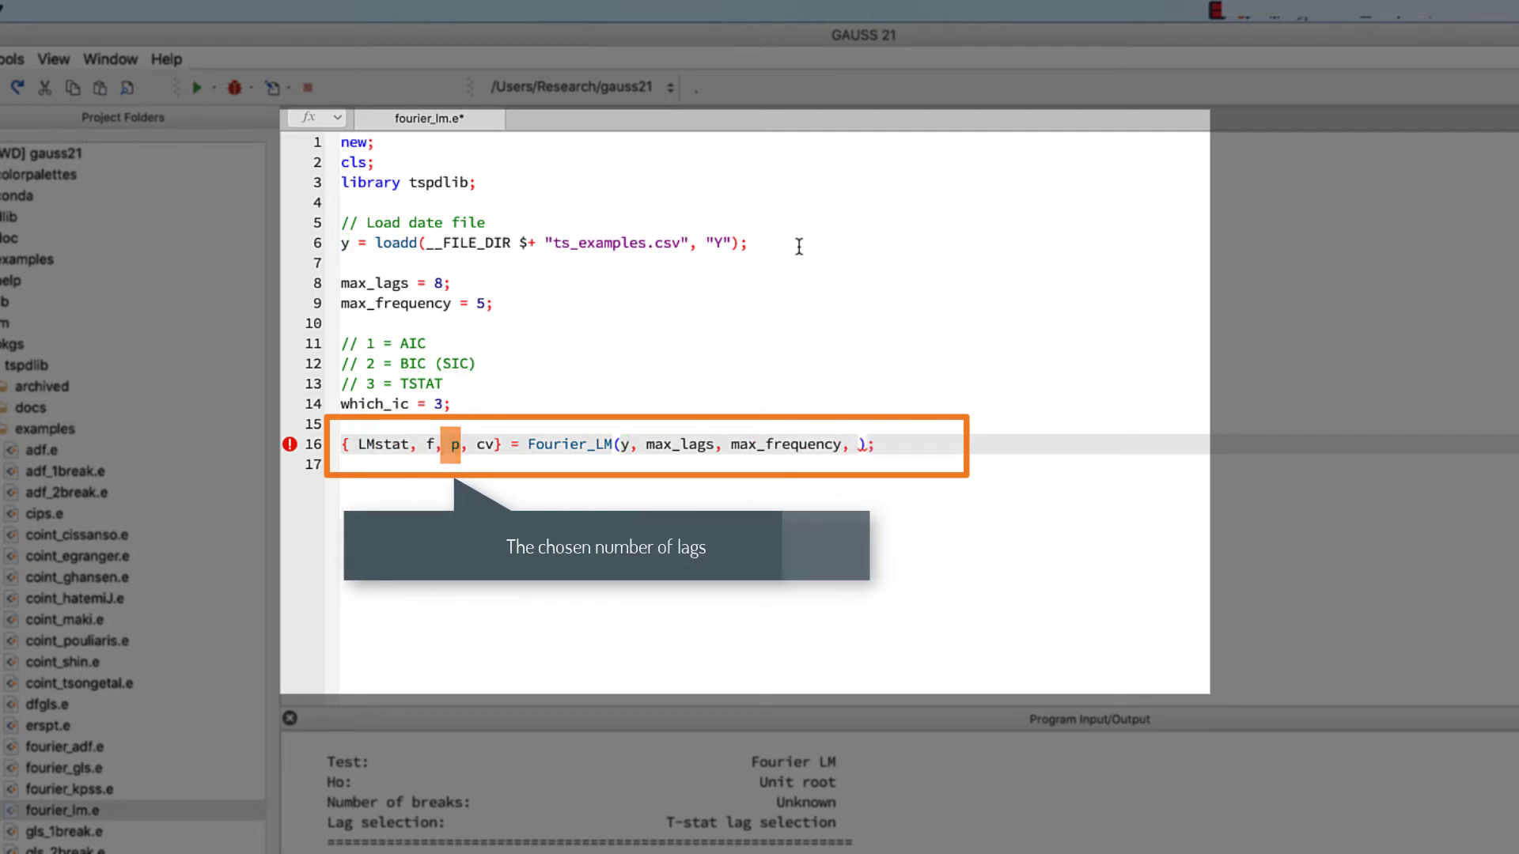
type("which_ic")
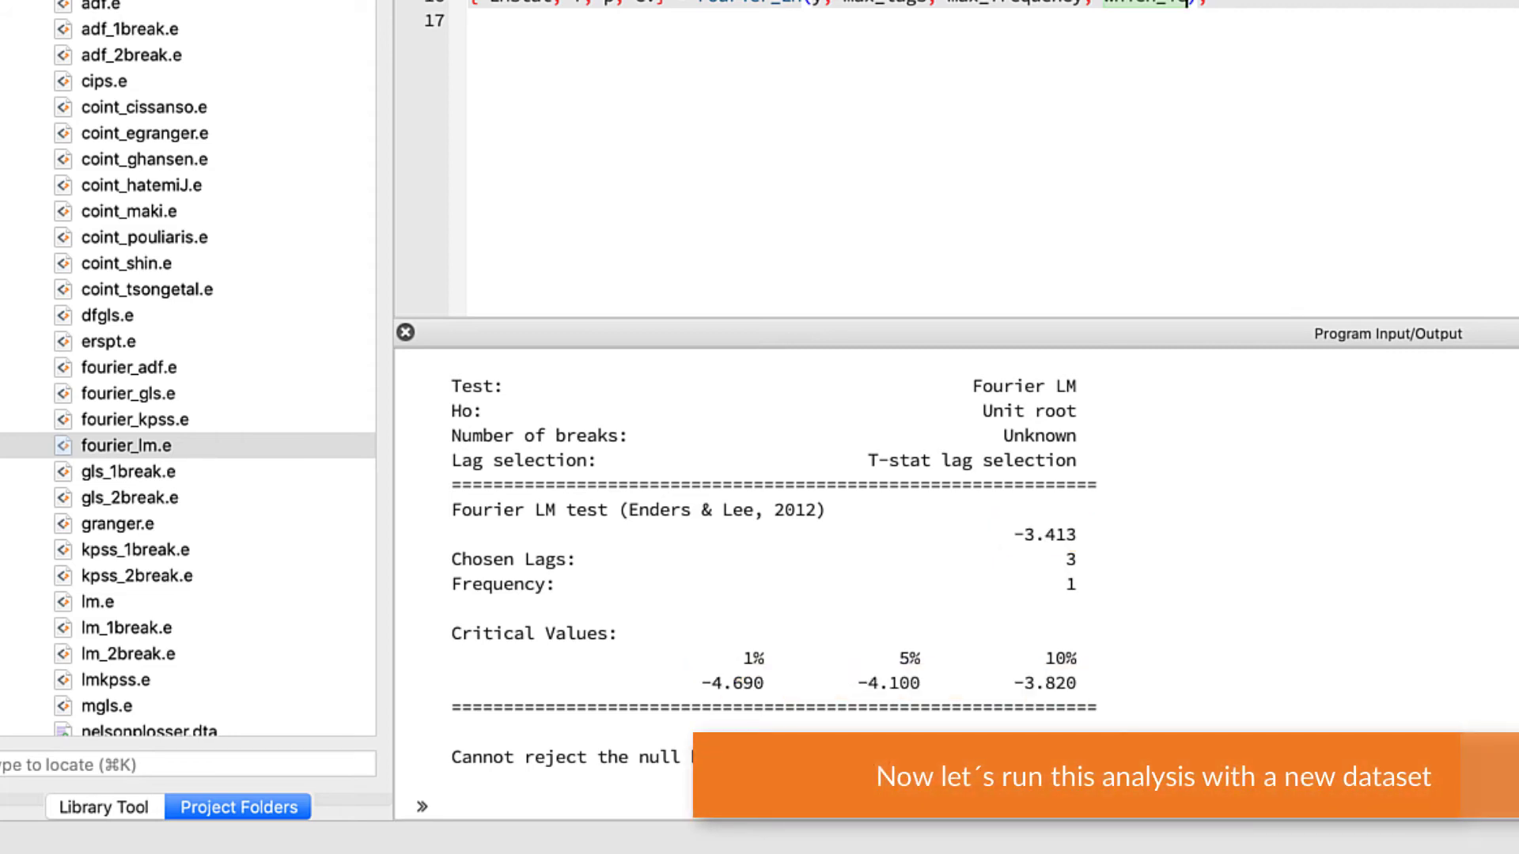
Set the working directory to /Users/Research/unit-root
left_click(637, 67)
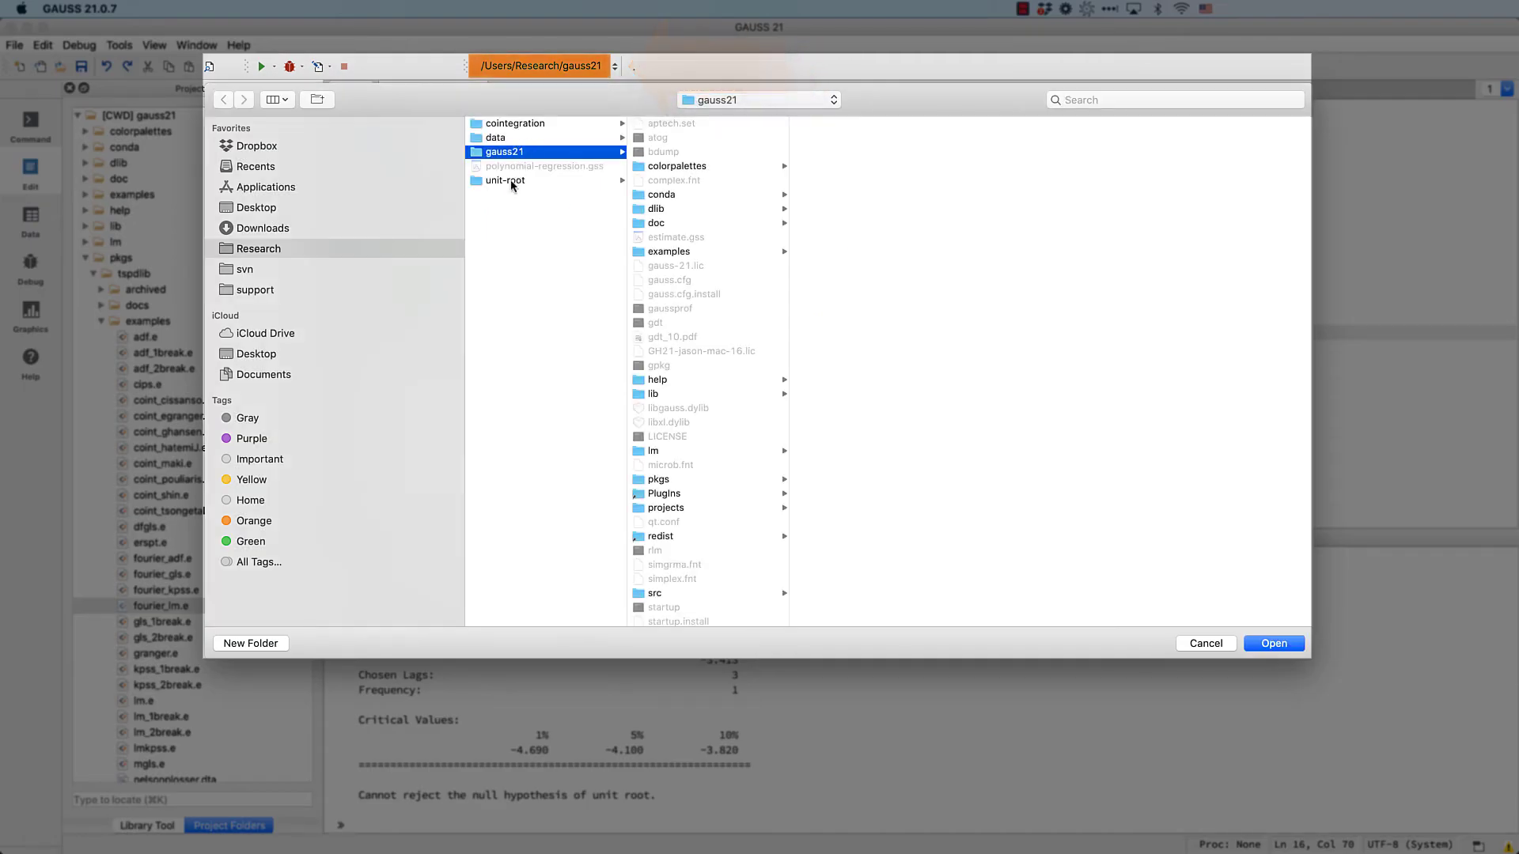
left_click(507, 180)
key("Return")
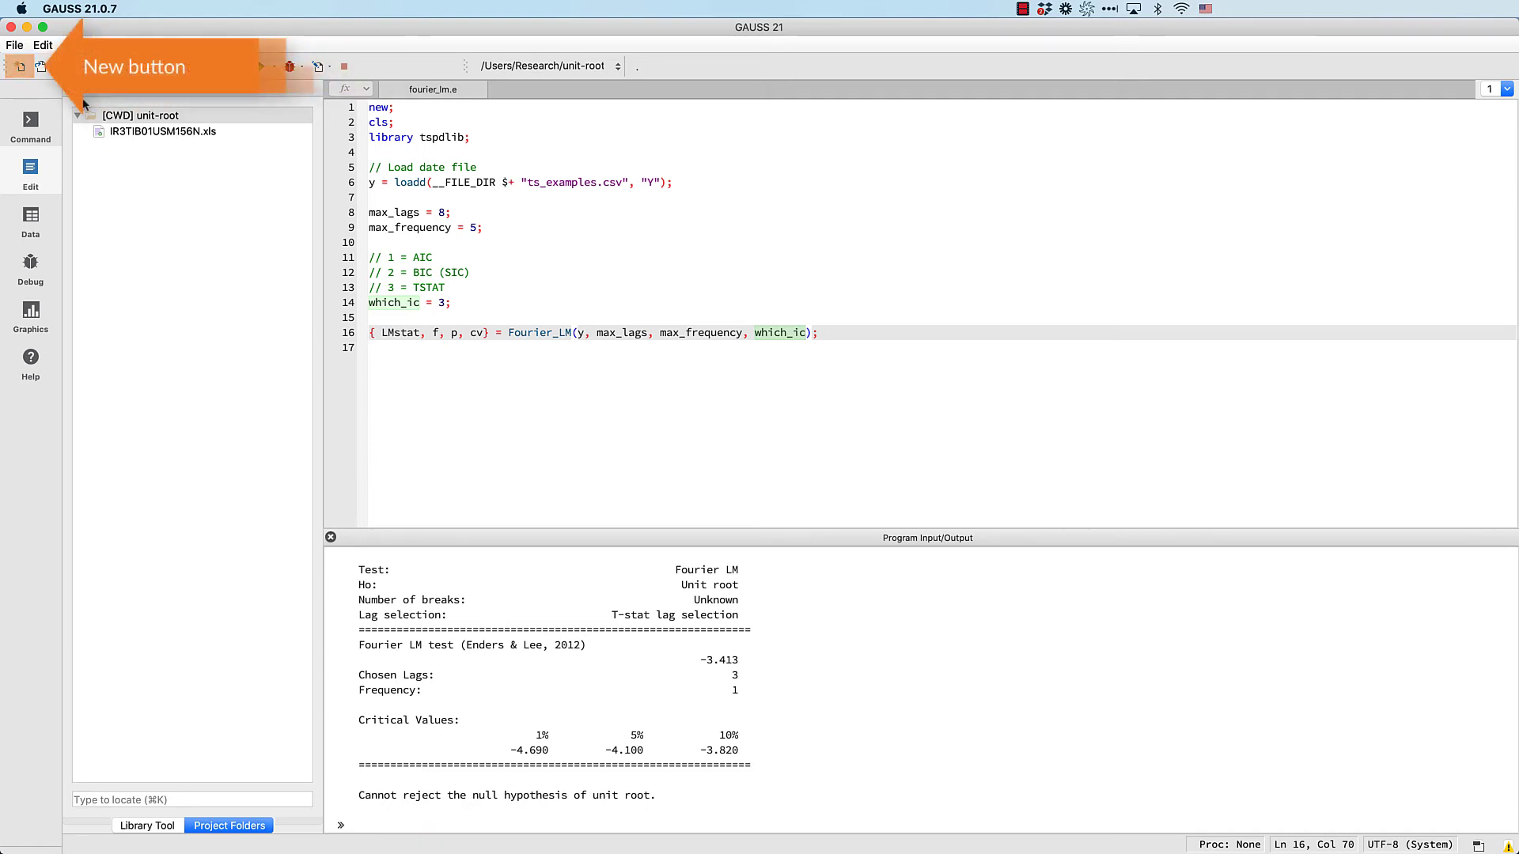
Create a new program file and enter fourier_lm_interbank.gss as its save name
left_click(20, 68)
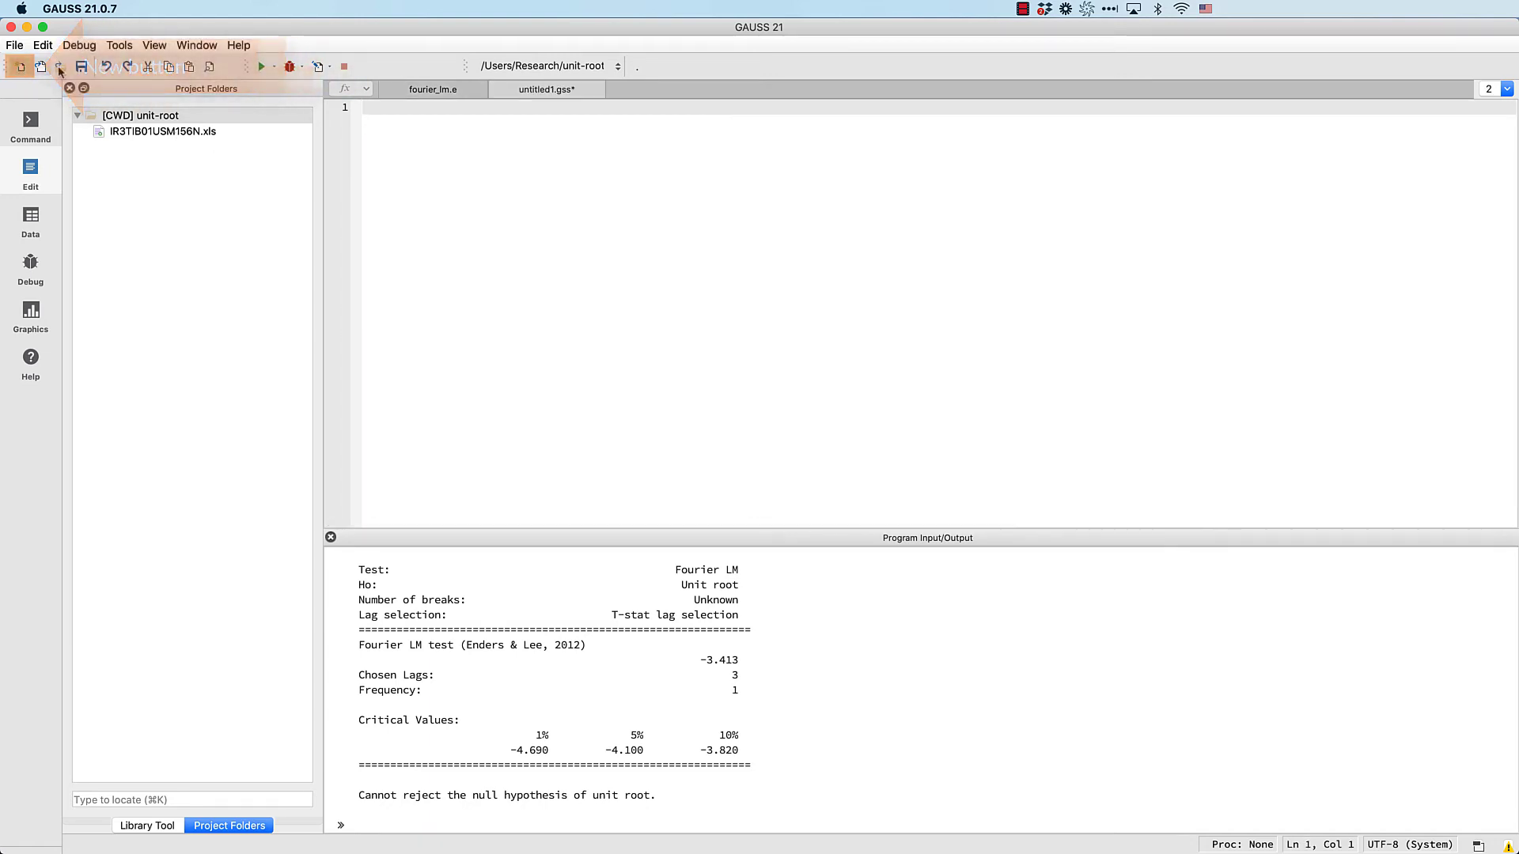
left_click(82, 67)
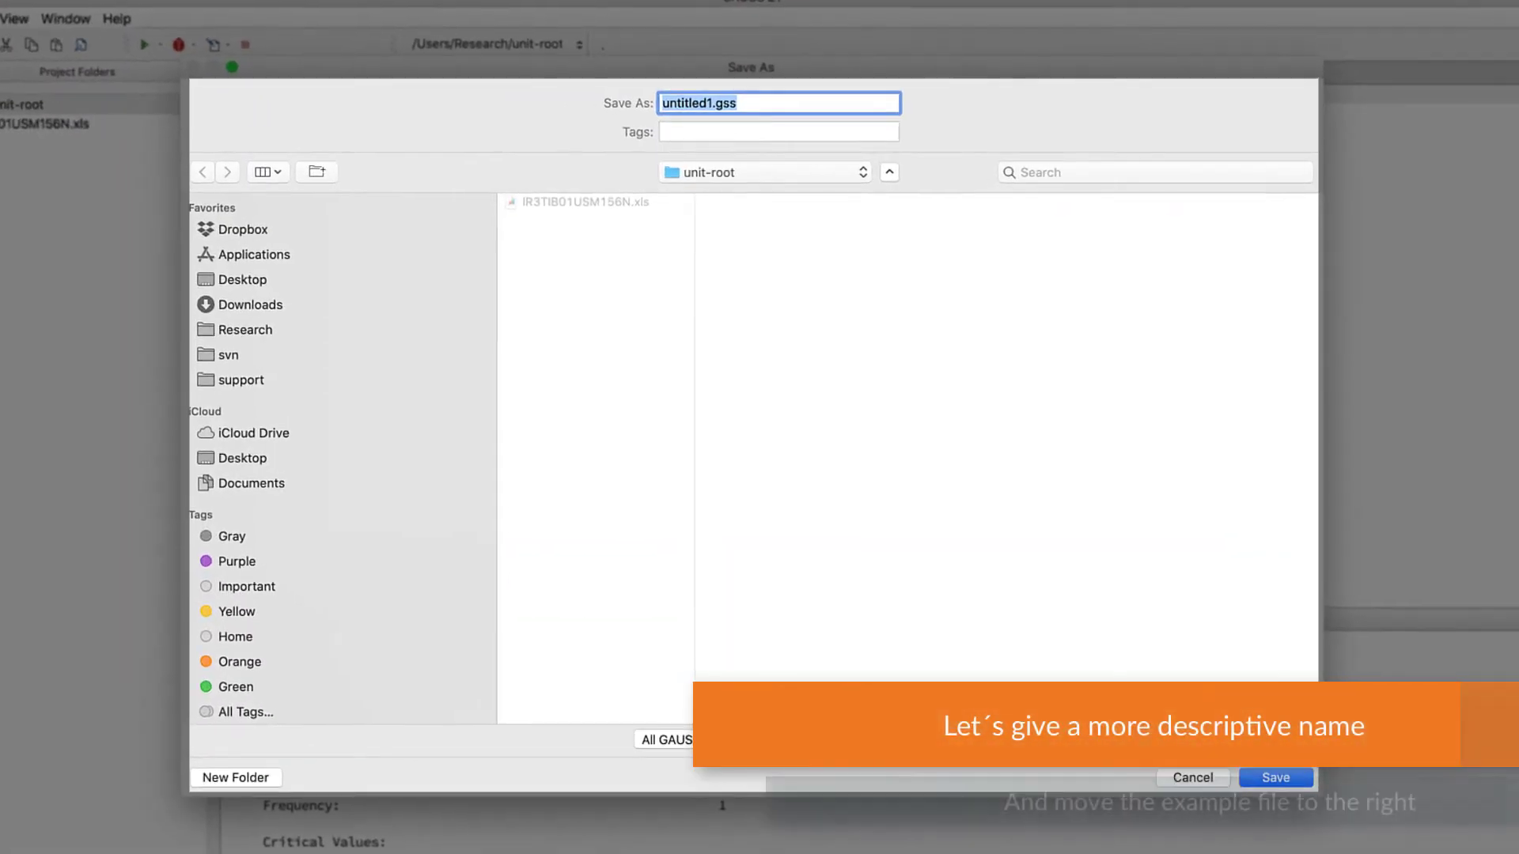
type("fou")
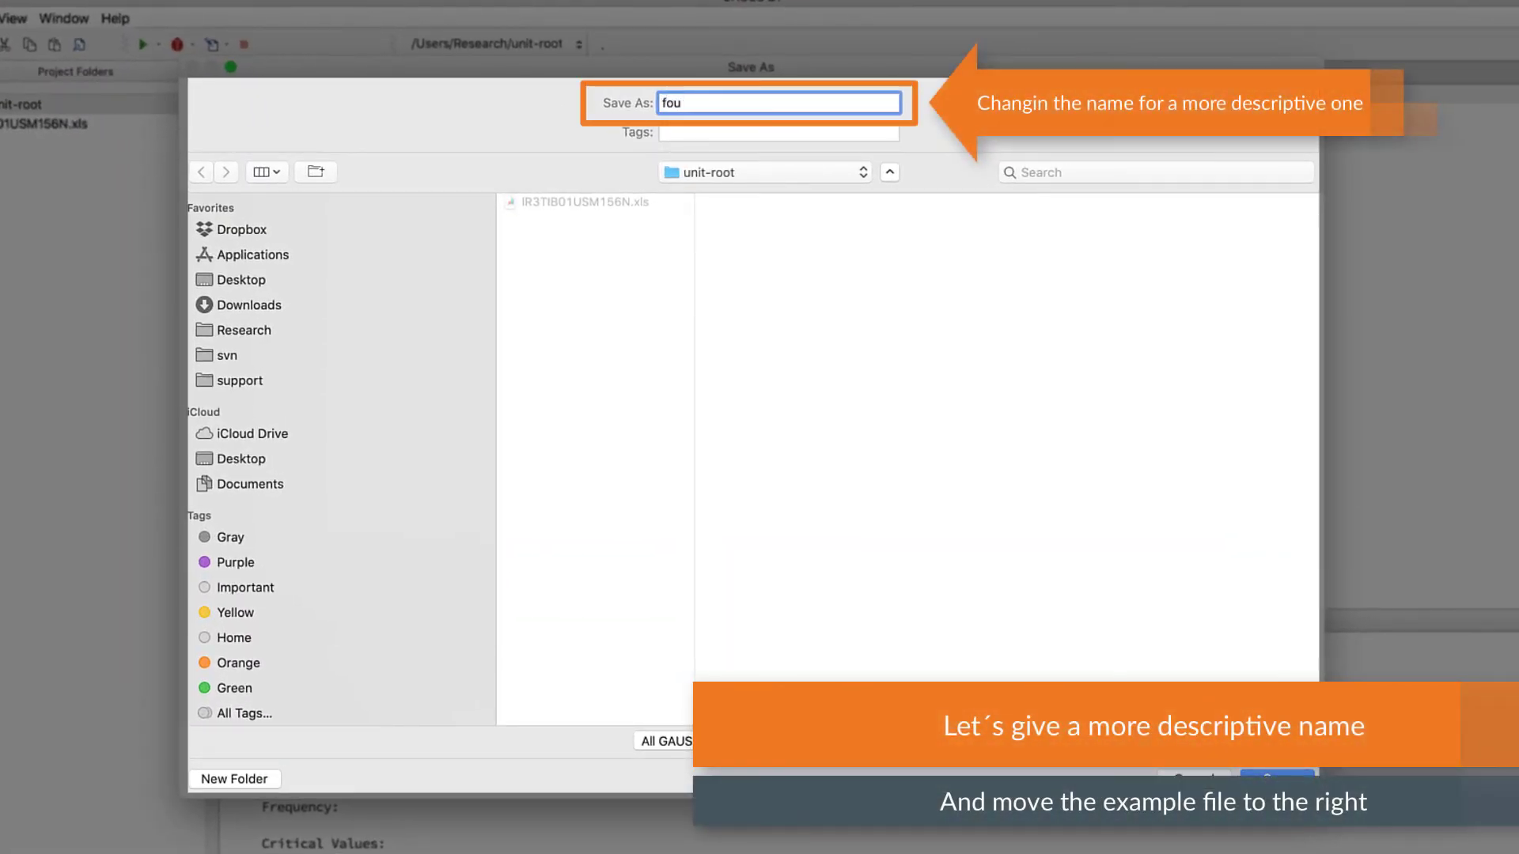
type("rier_lm_interbank")
type(".")
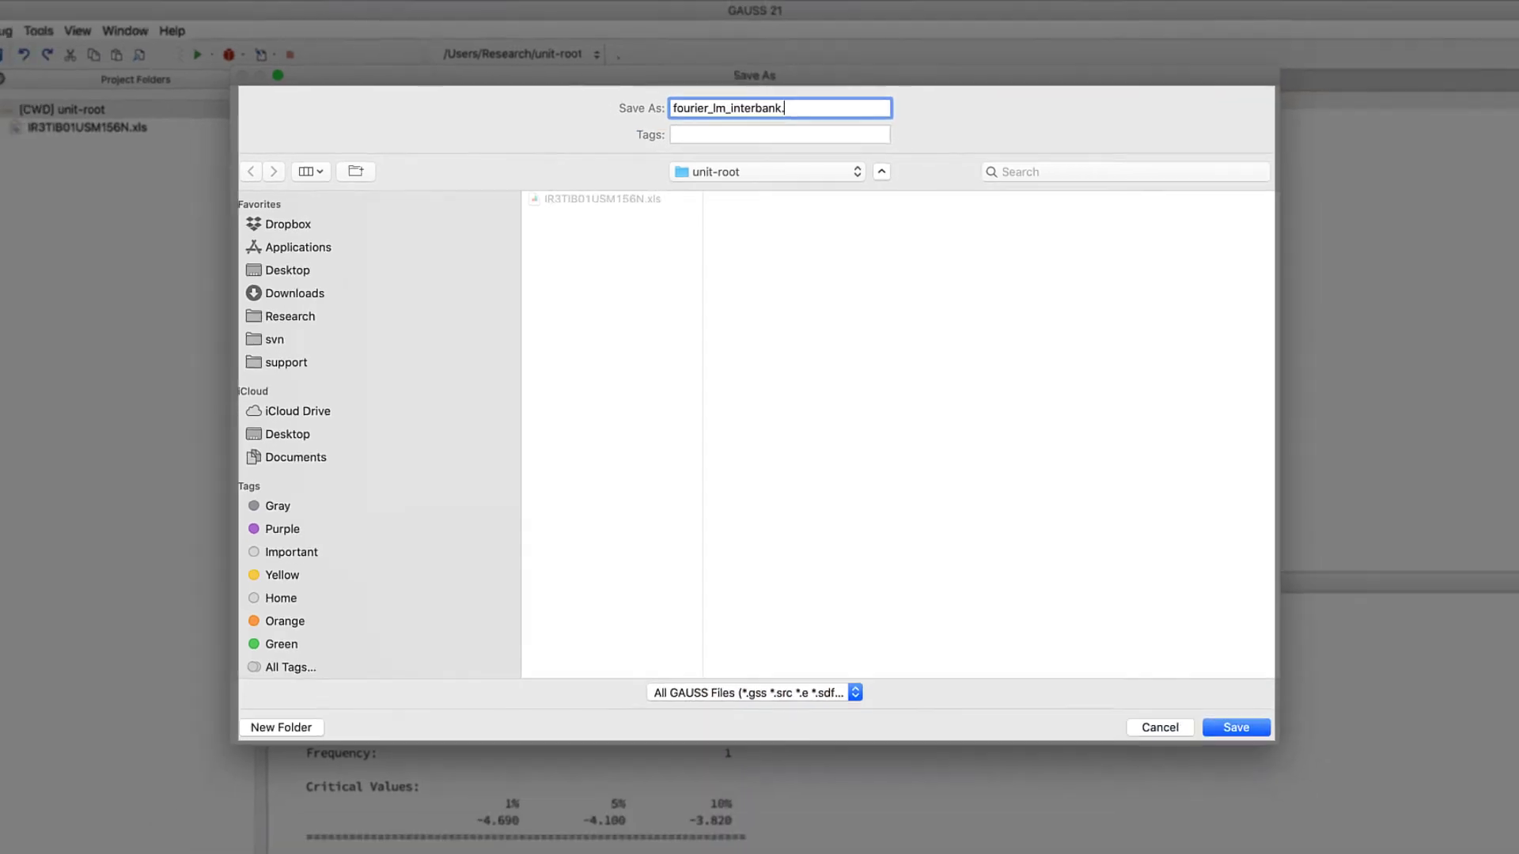
type("gss")
Save the file as fourier_lm_interbank.gss and show fourier_lm.e side by side with it
key("Return")
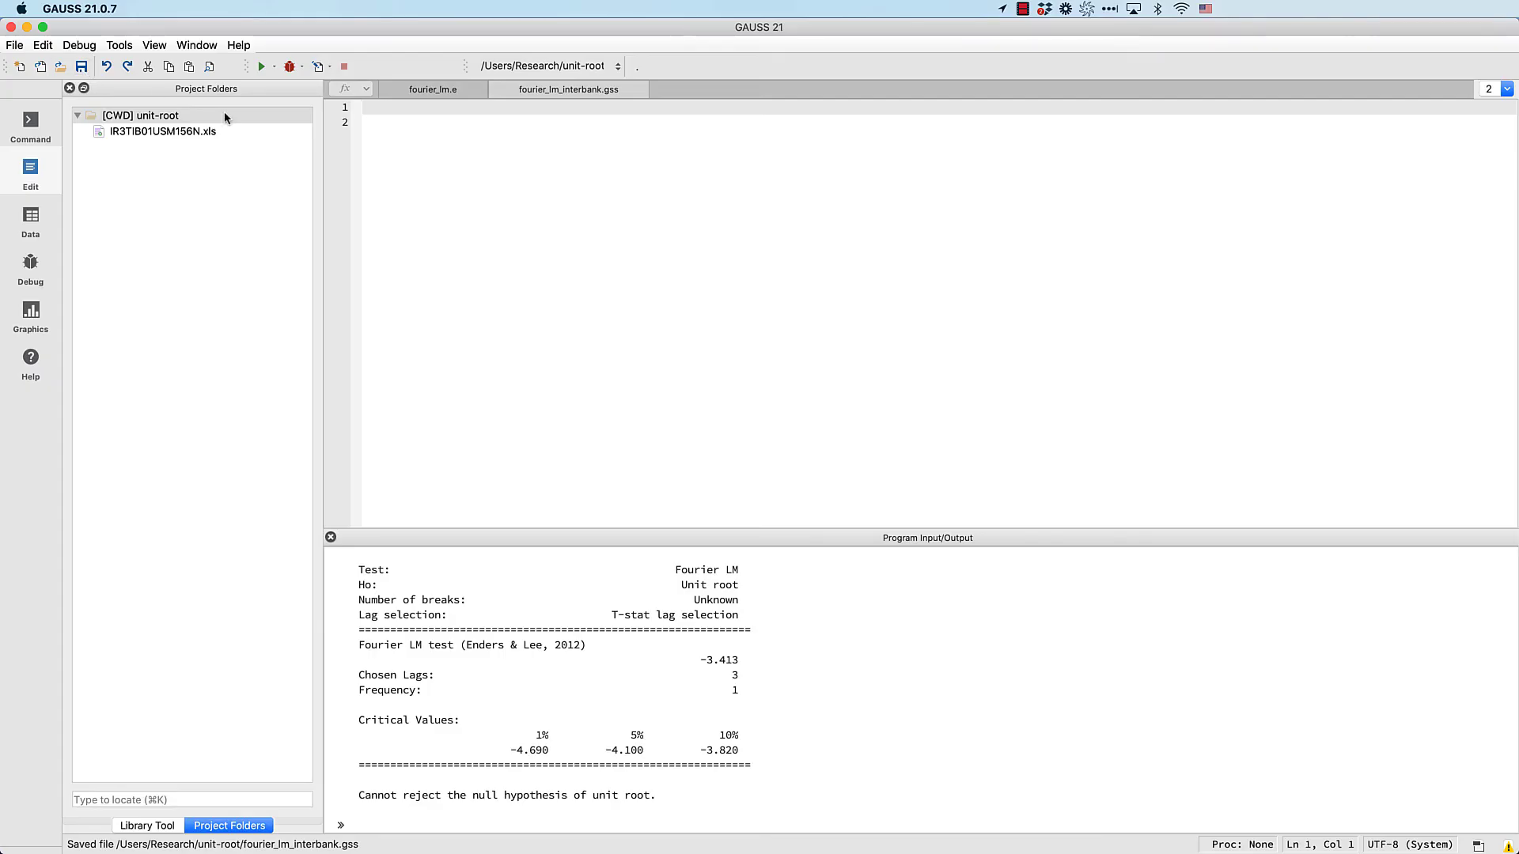
right_click(453, 89)
left_click(515, 117)
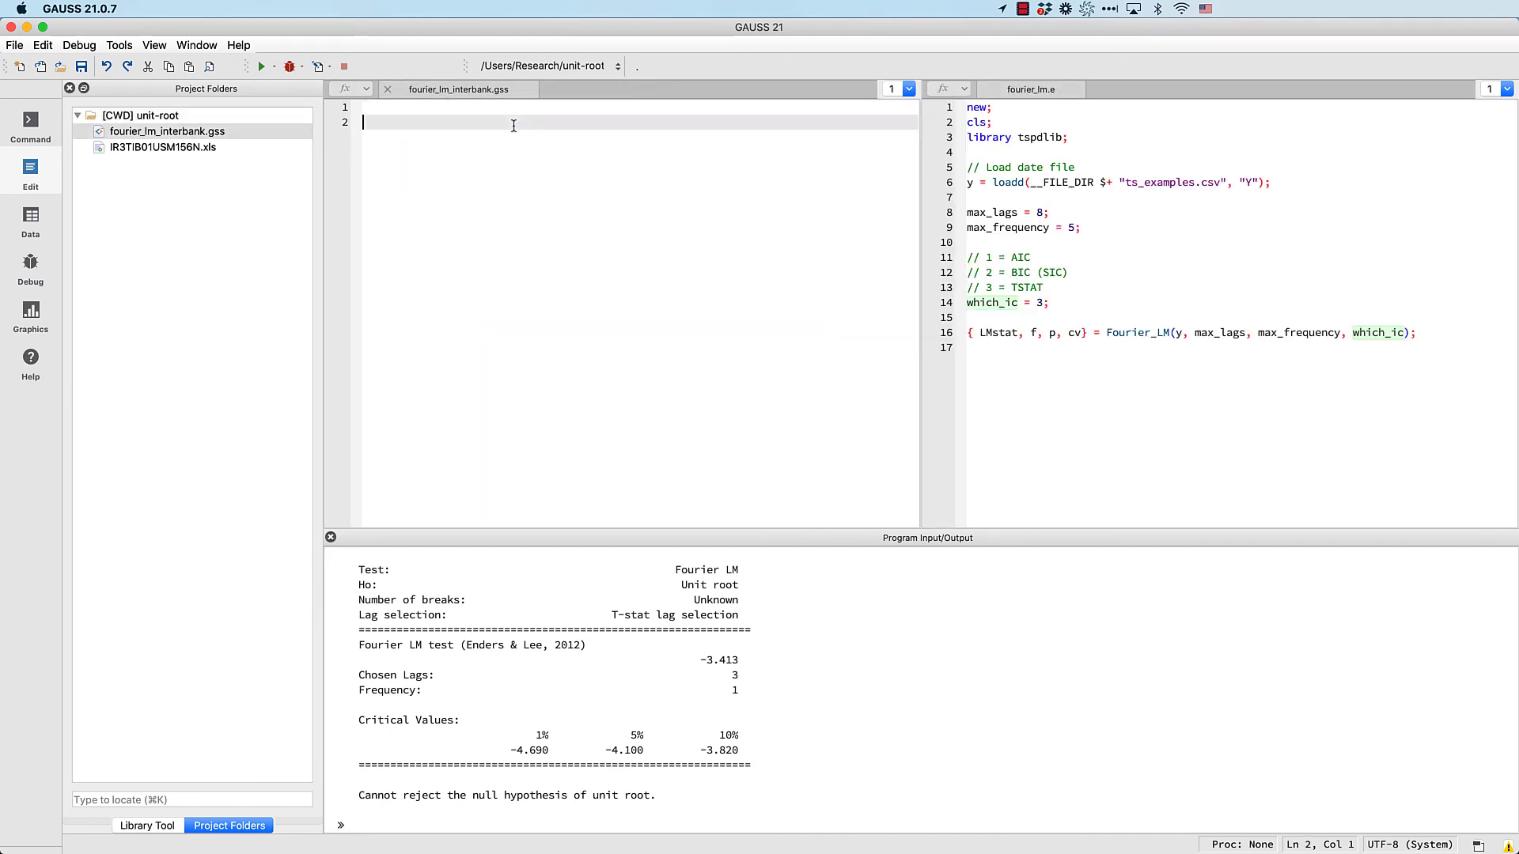
Start the script with new;, cls; and library tspdlib; lines, then save it
type("new;")
key("Return")
type("cls;")
key("Return")
type("library tsp")
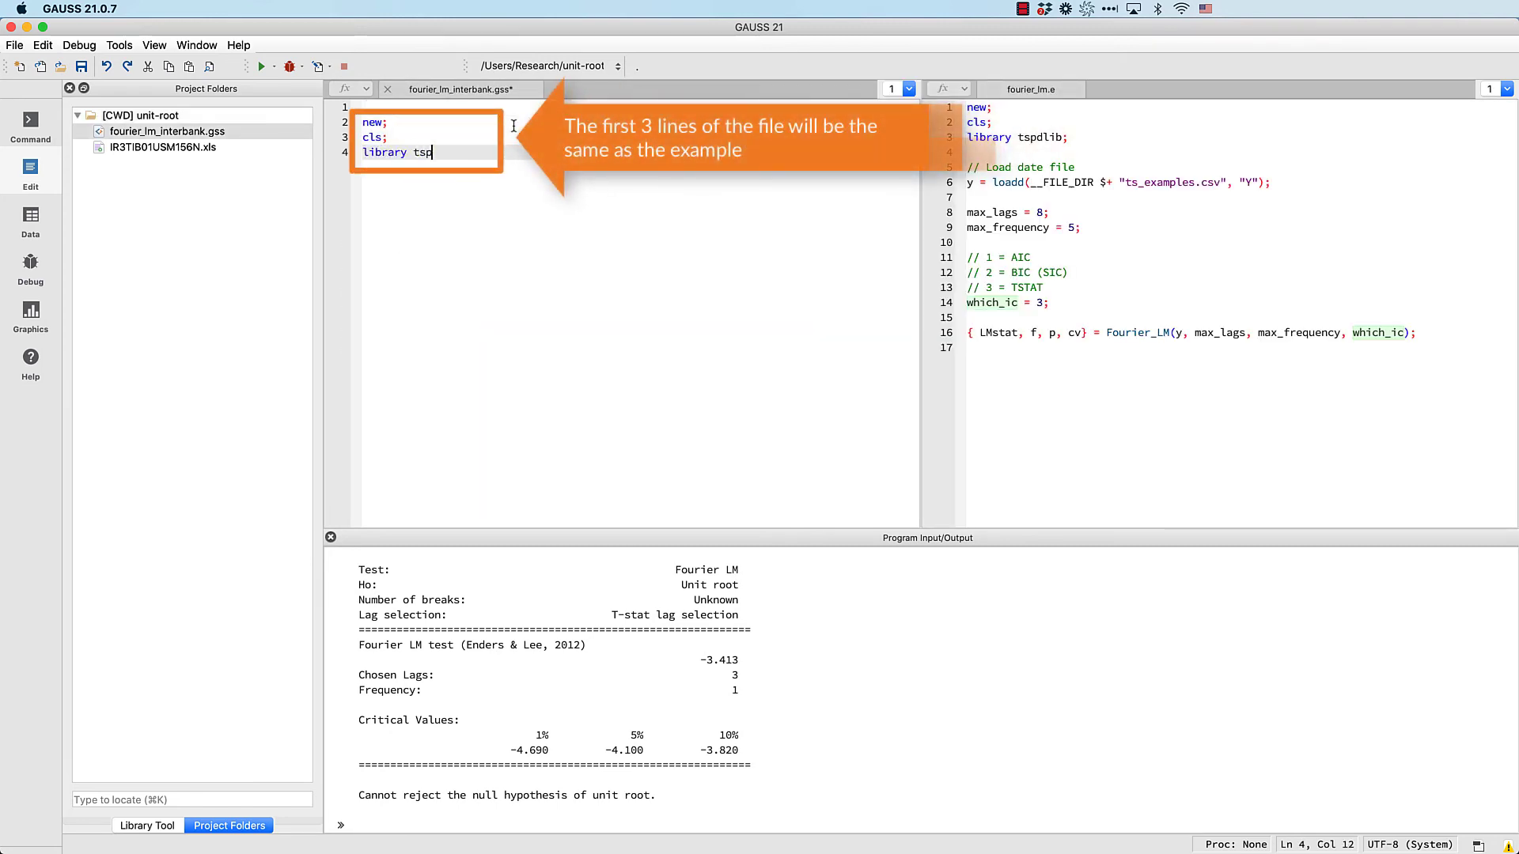
type("dlib;")
key("Return")
key("Return")
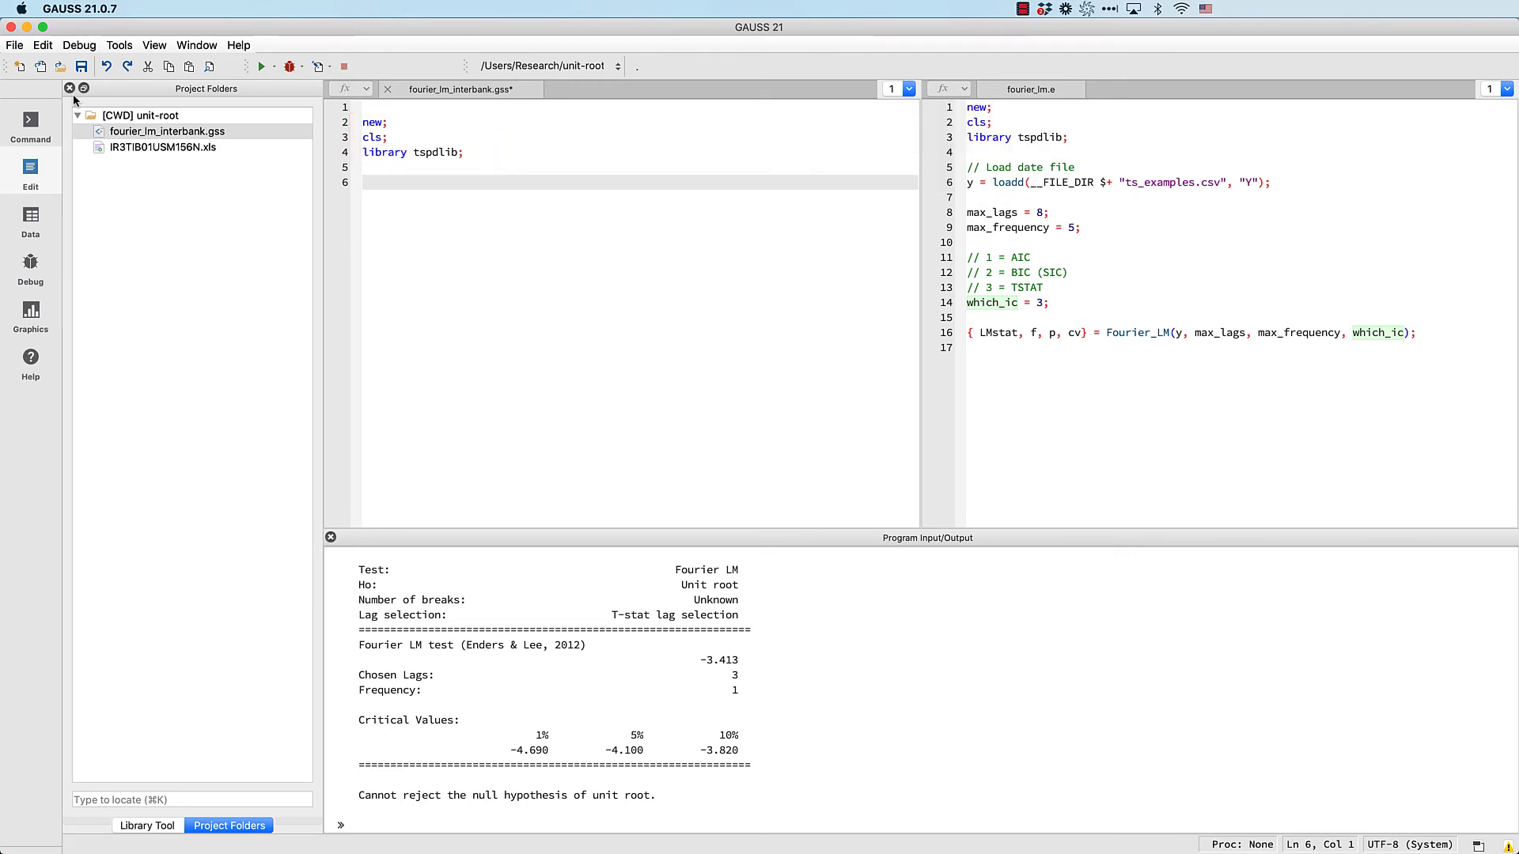
left_click(82, 66)
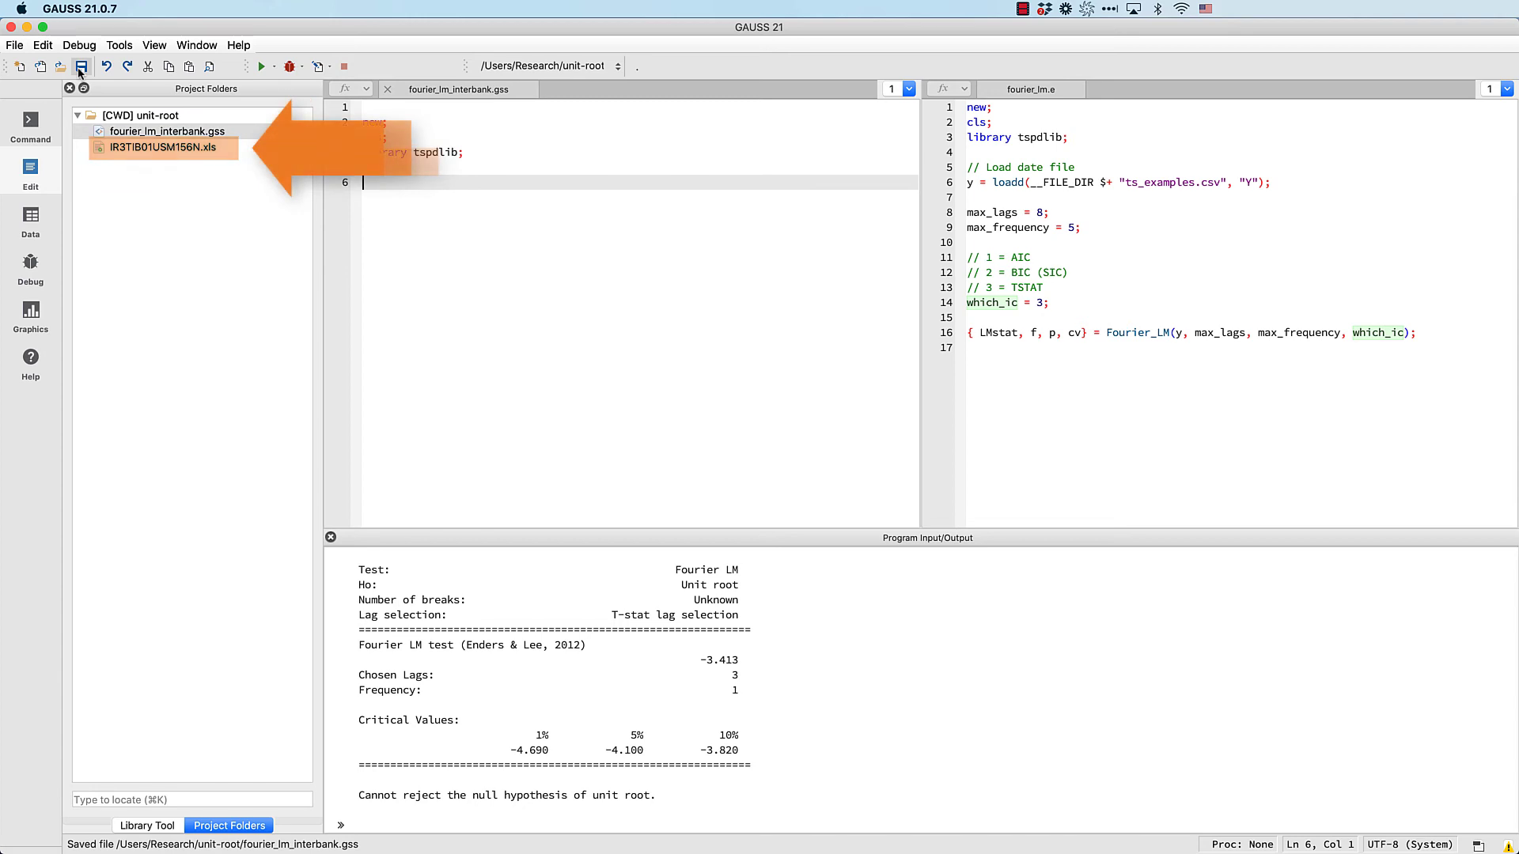
Open IR3TIB01USM156N.xls for import and set the header row to 11
double_click(149, 149)
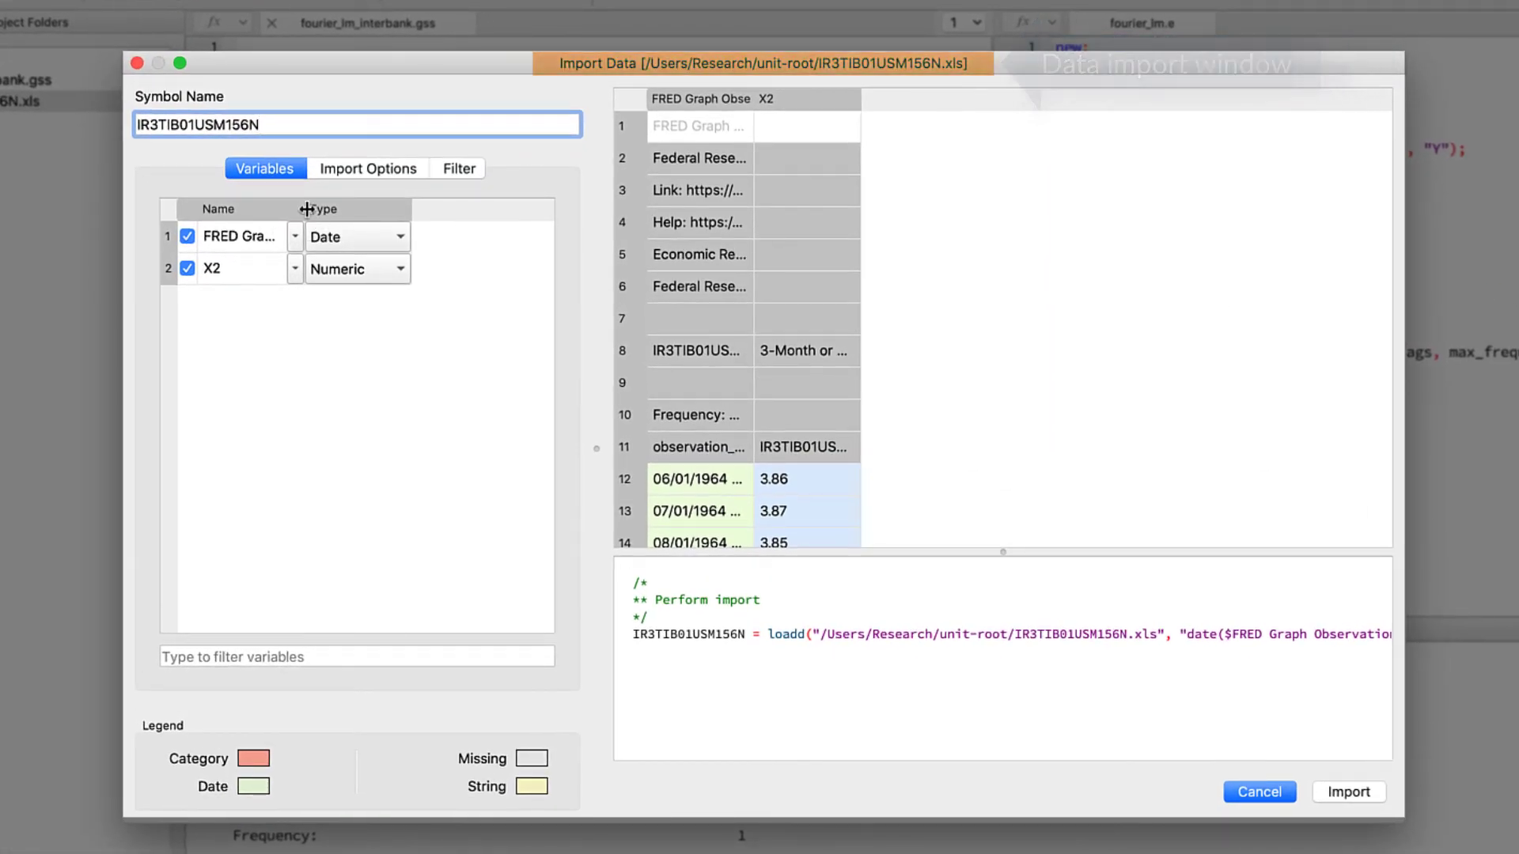
left_click_drag(307, 209, 437, 209)
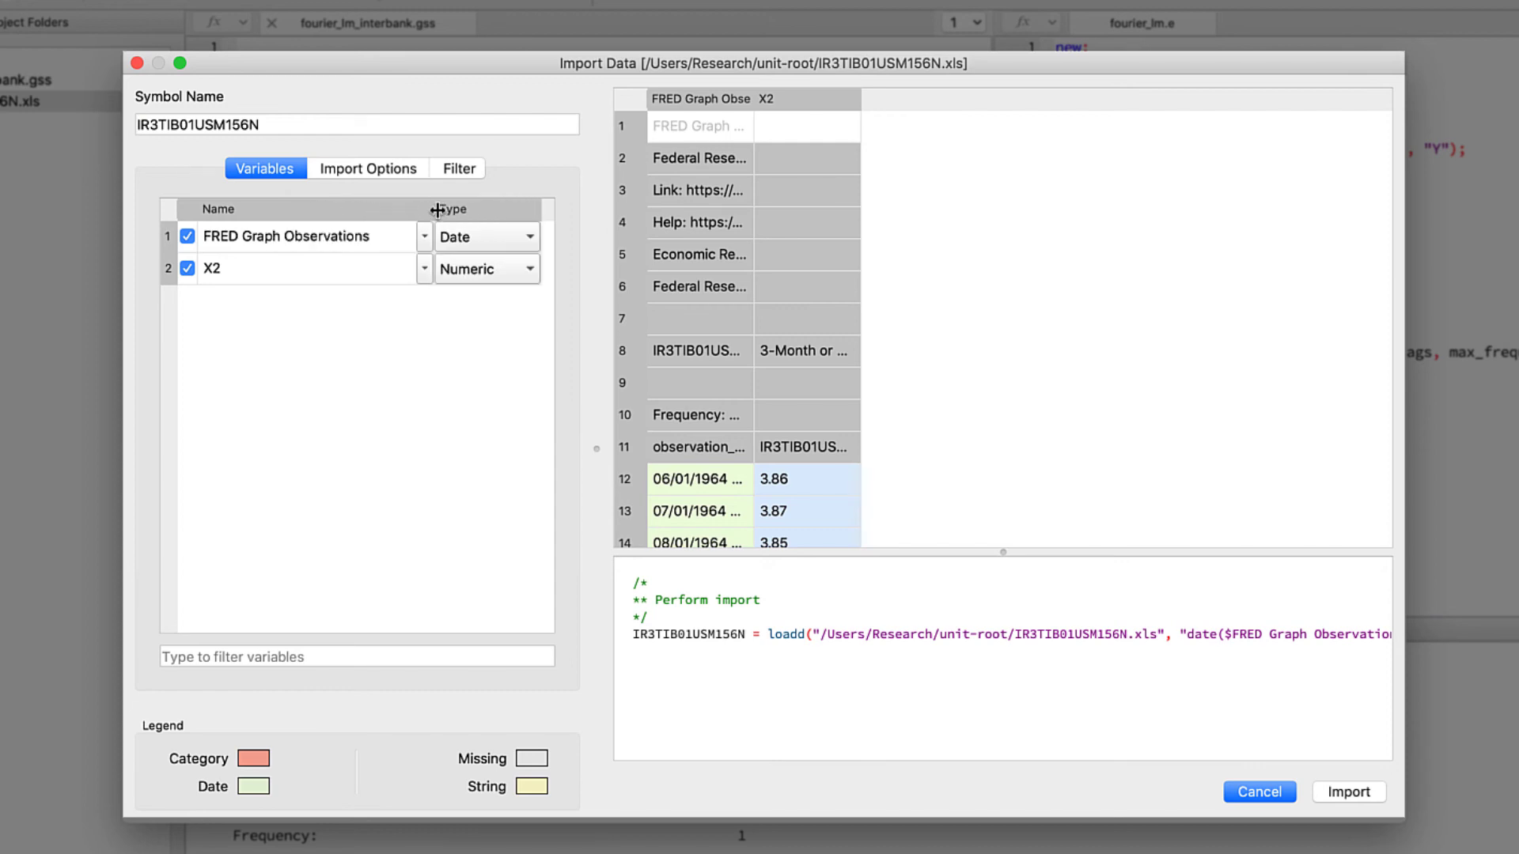
left_click(373, 168)
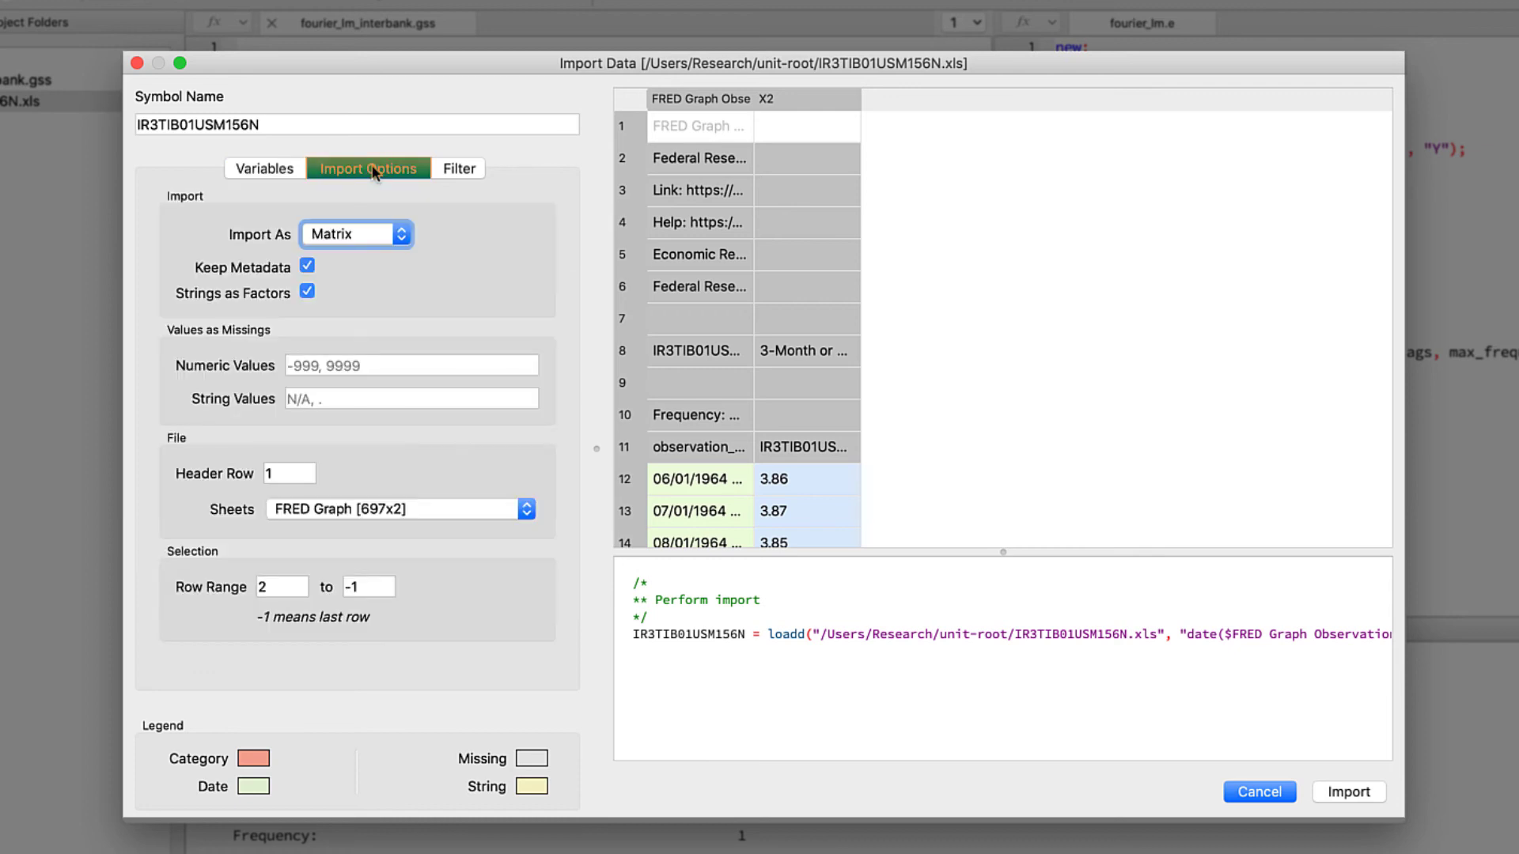
left_click(285, 475)
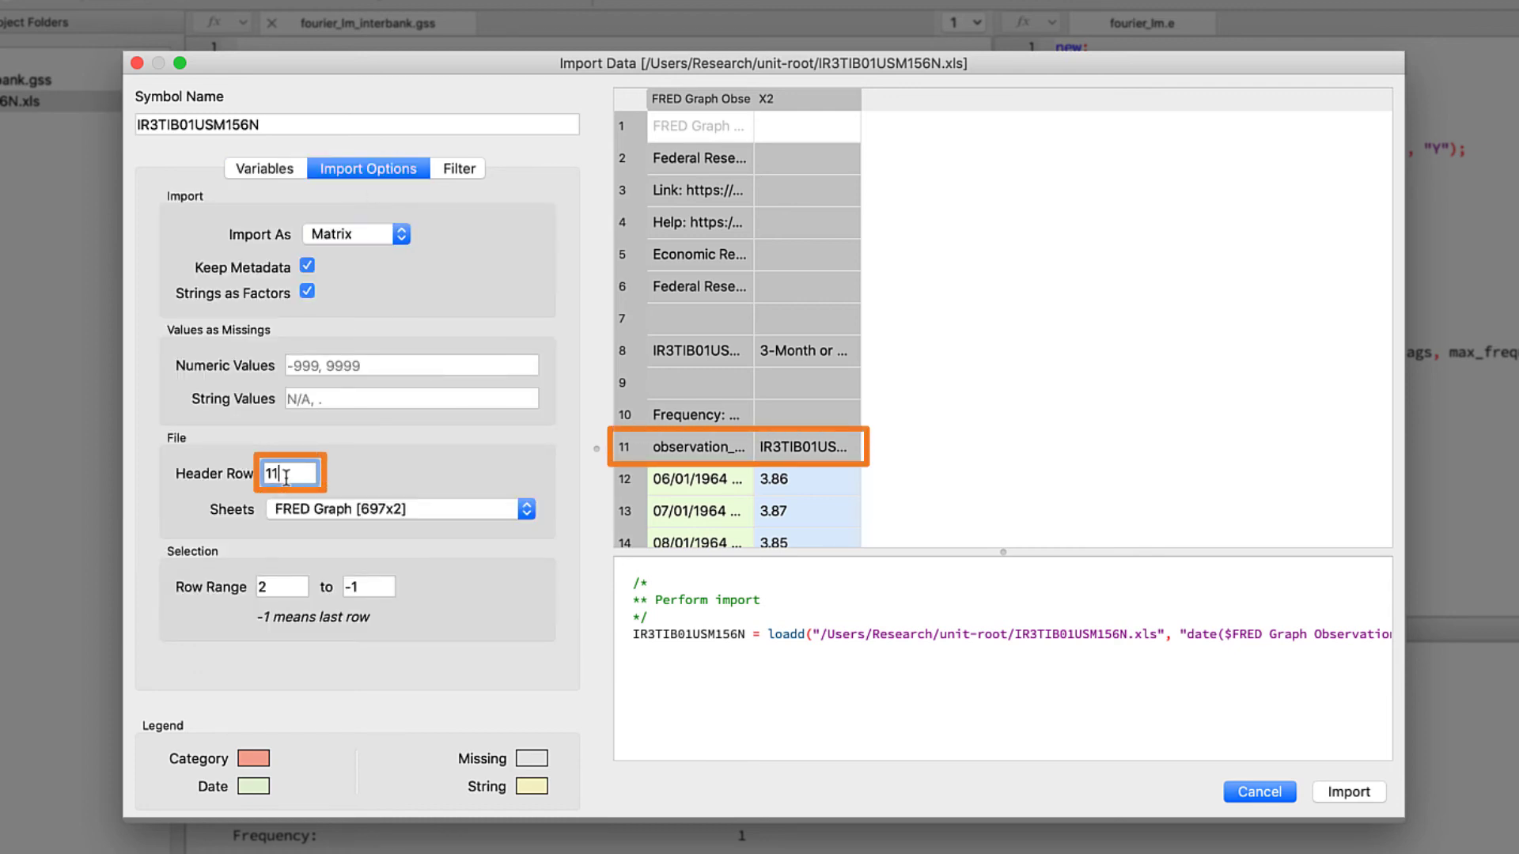
key("Return")
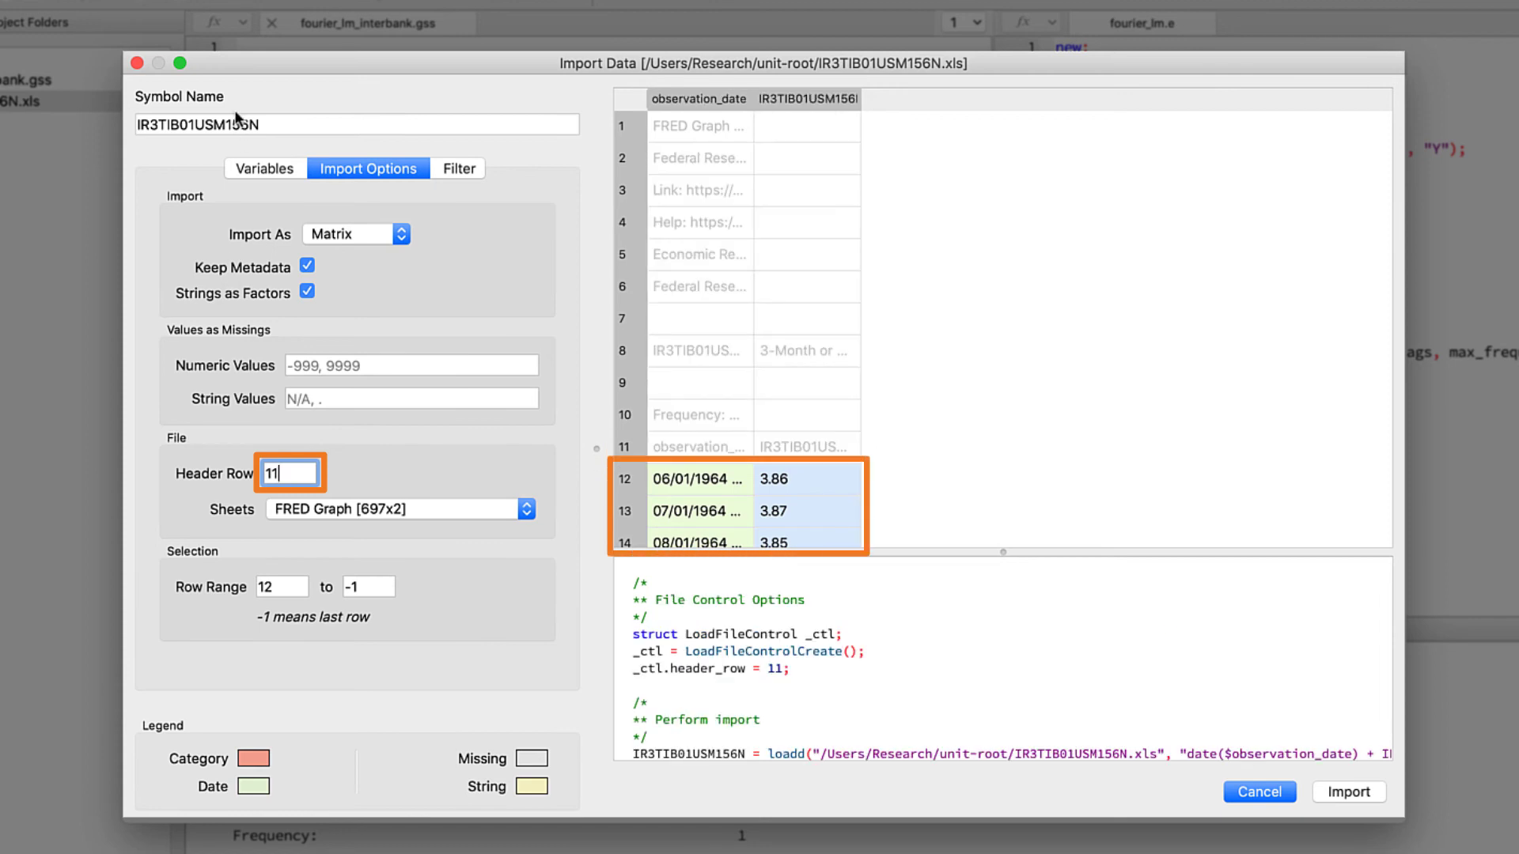
Name the symbol interbank_3mo, exclude observation_date, and import the data
double_click(236, 127)
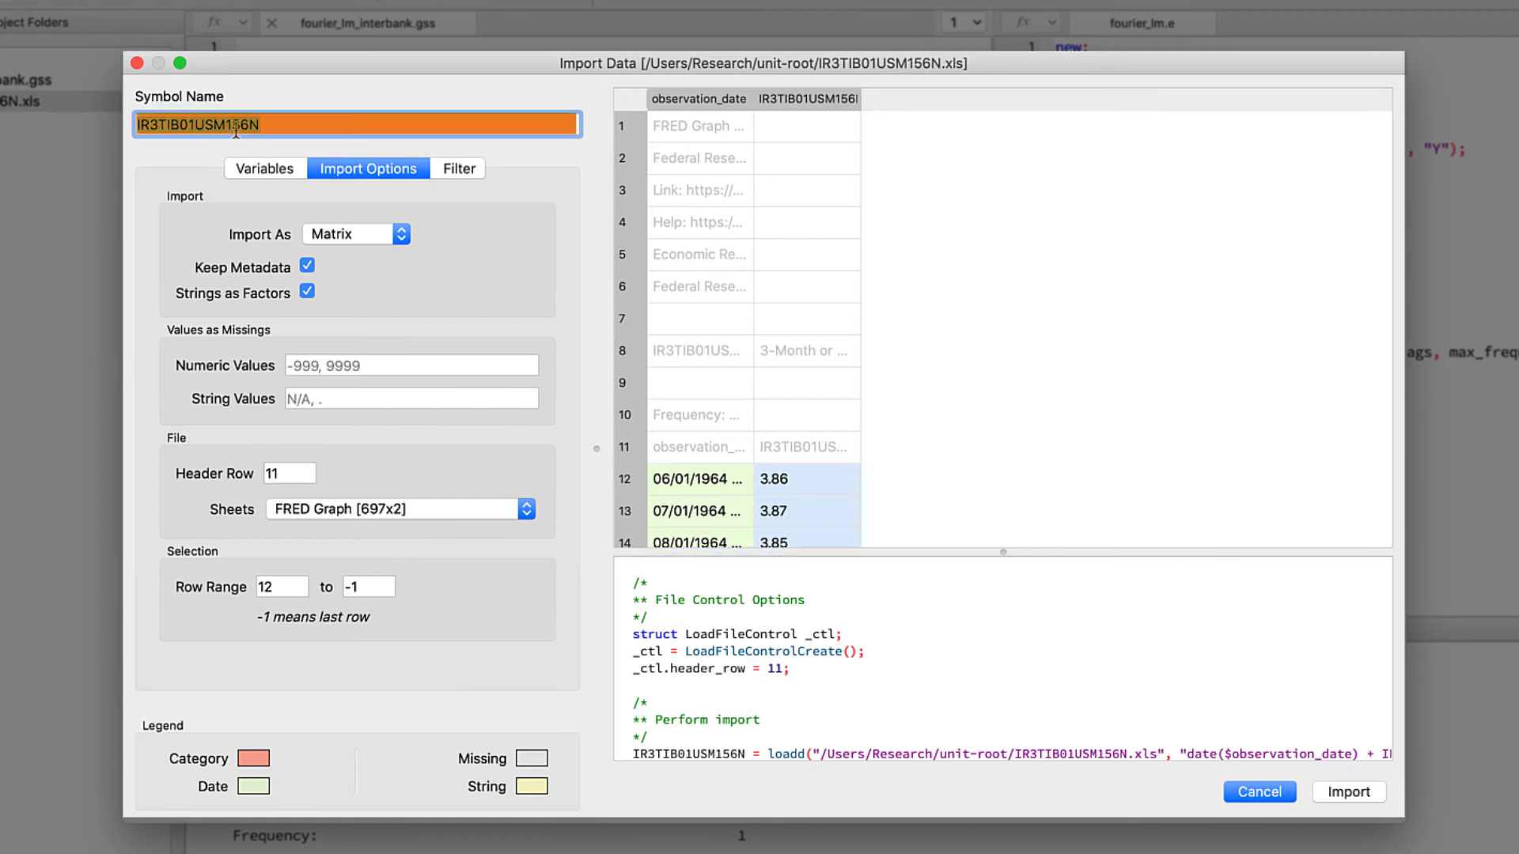
type("interbank_3mo")
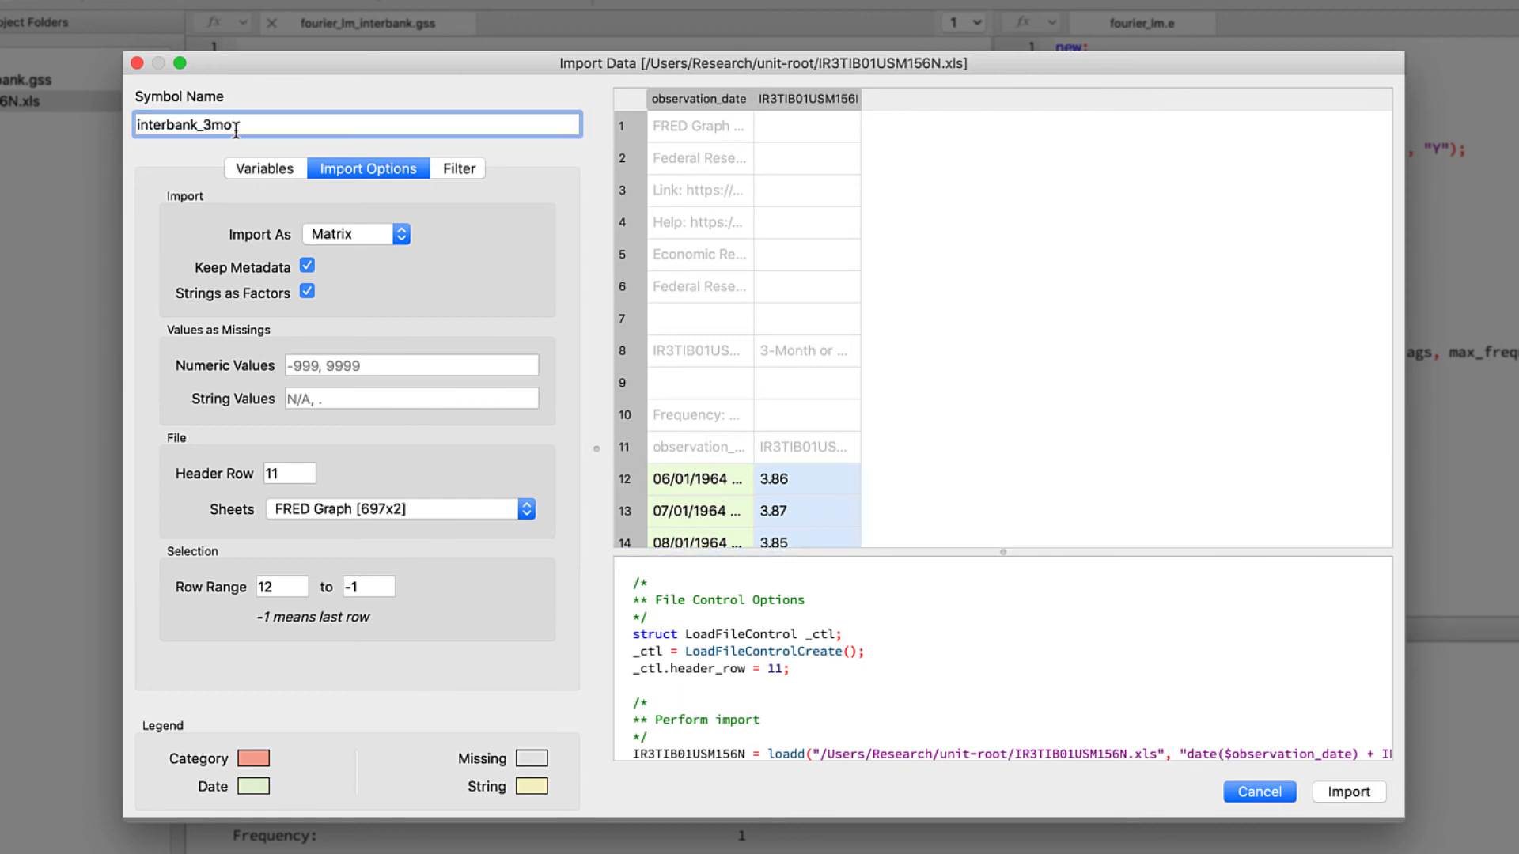
left_click(264, 168)
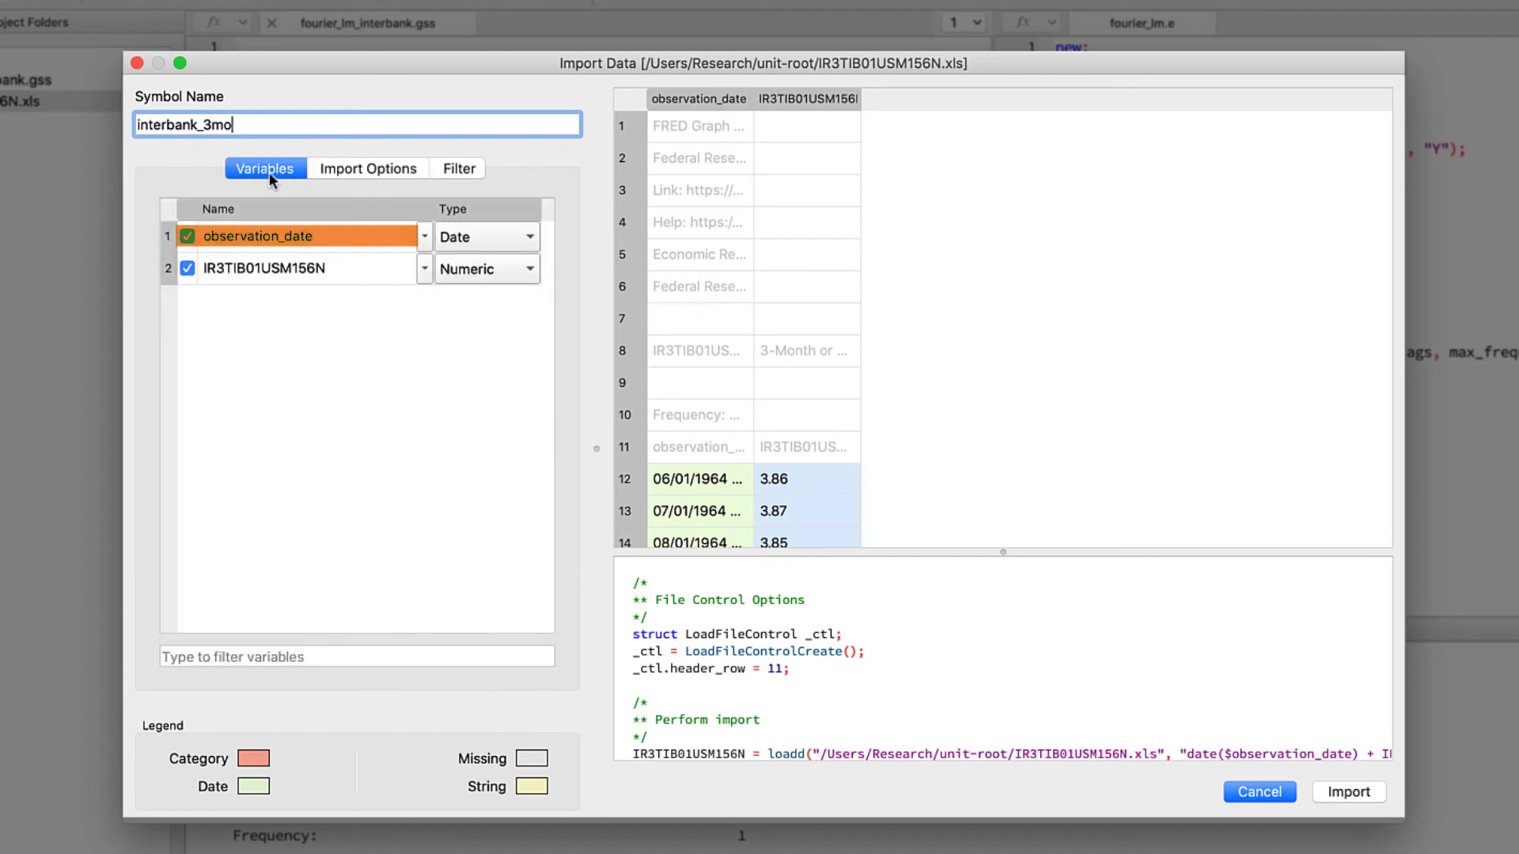
left_click(189, 236)
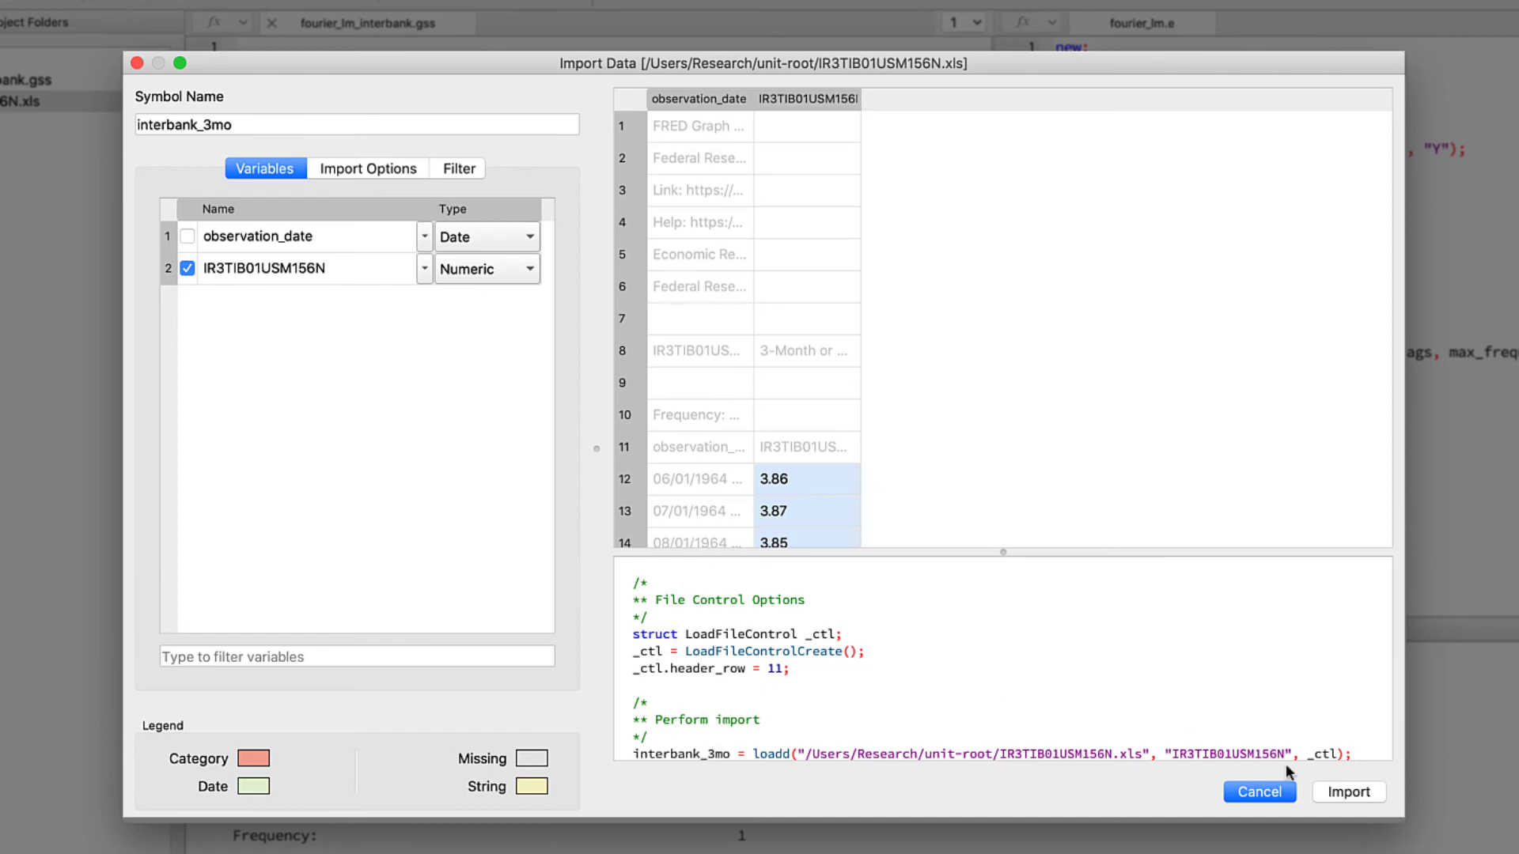
left_click(1333, 792)
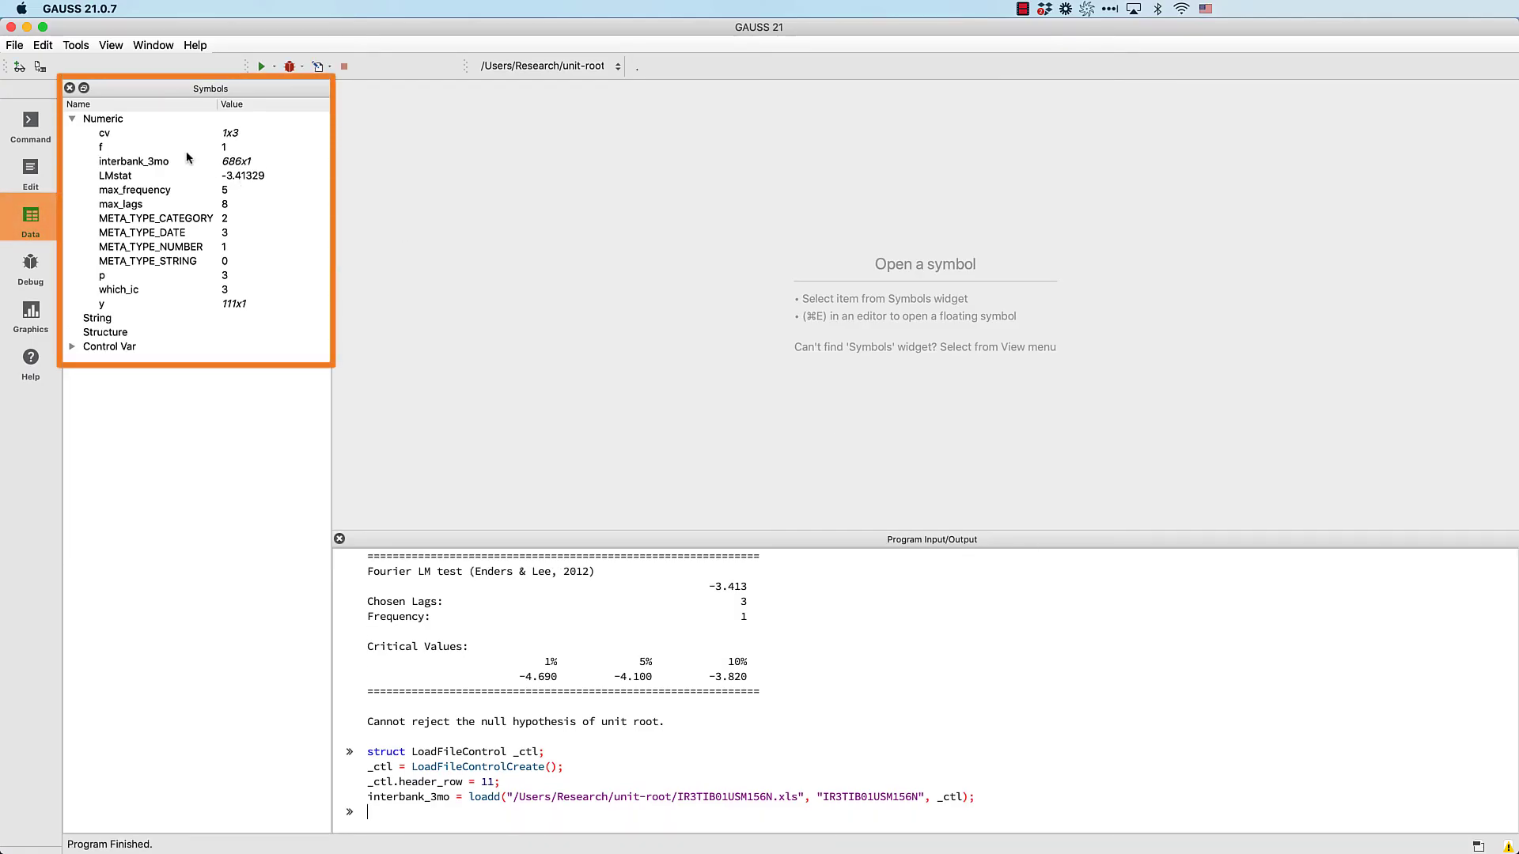
Rename interbank_3mo's data column to rate_3mo and apply the change
double_click(166, 161)
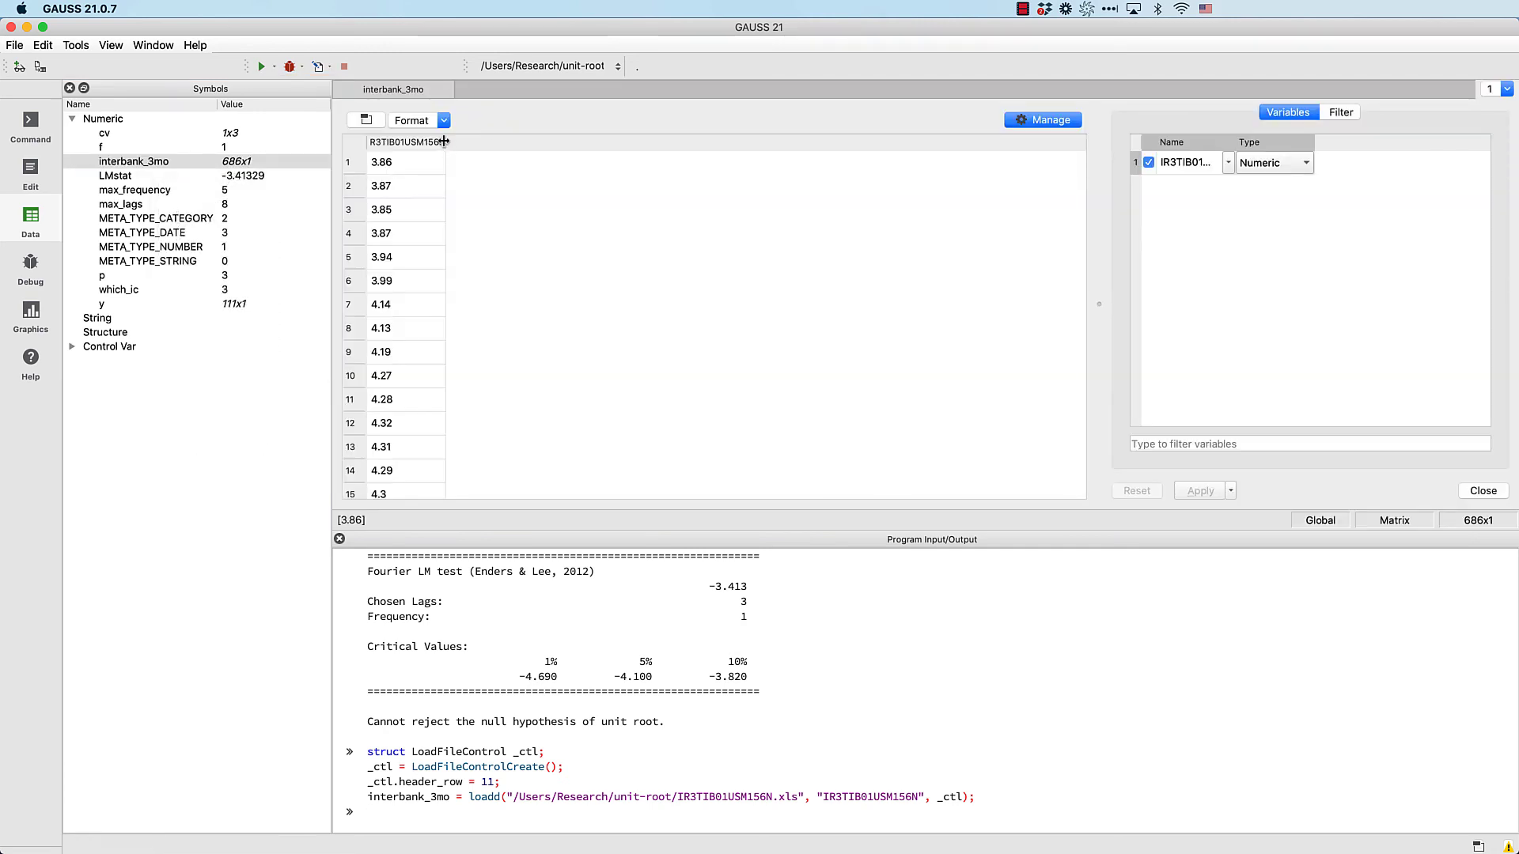
left_click_drag(445, 142, 509, 142)
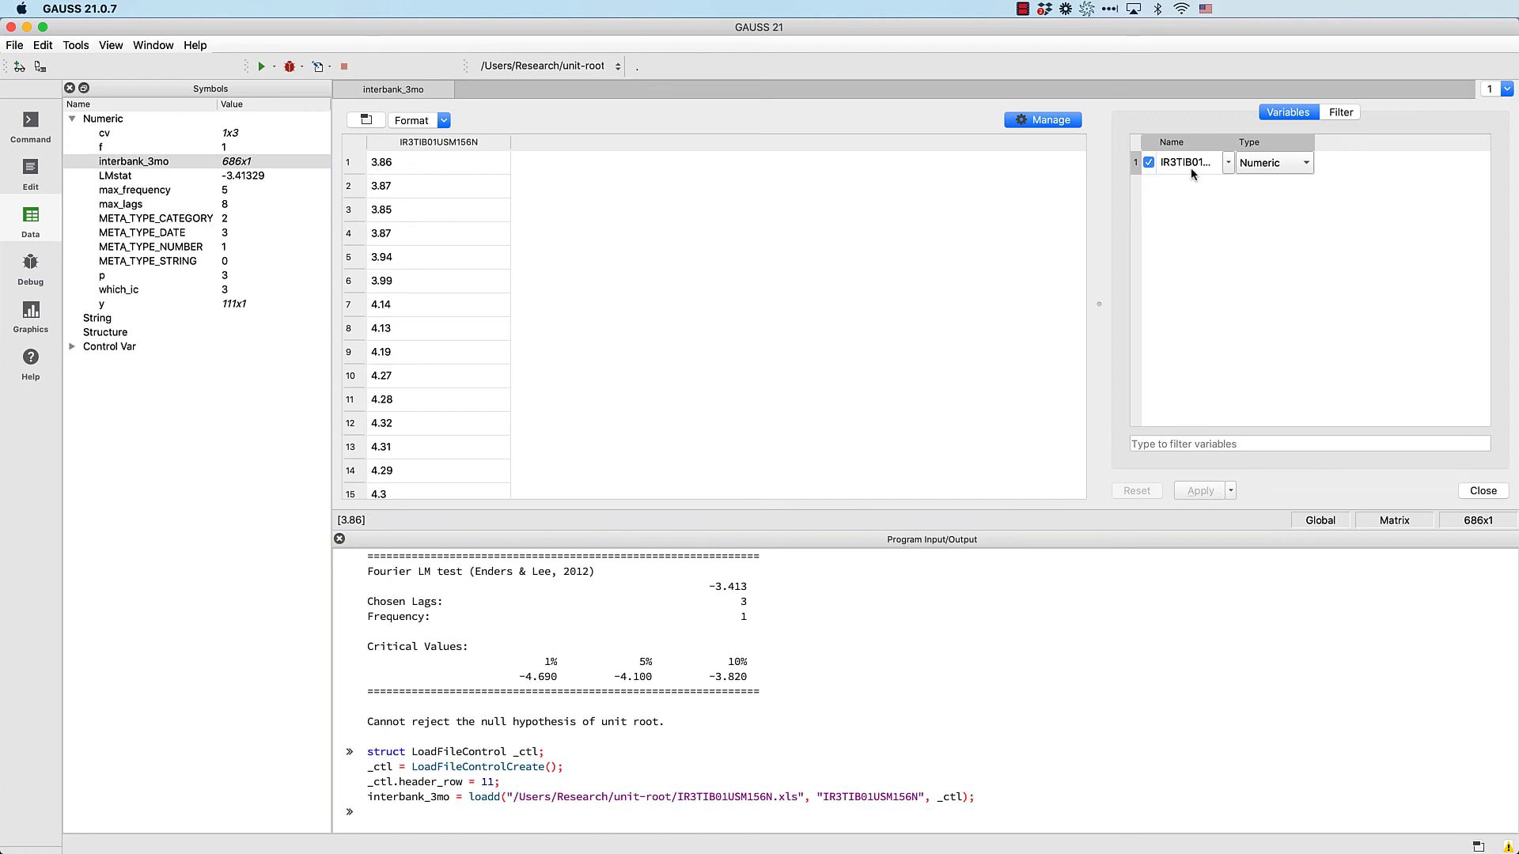
left_click(1230, 163)
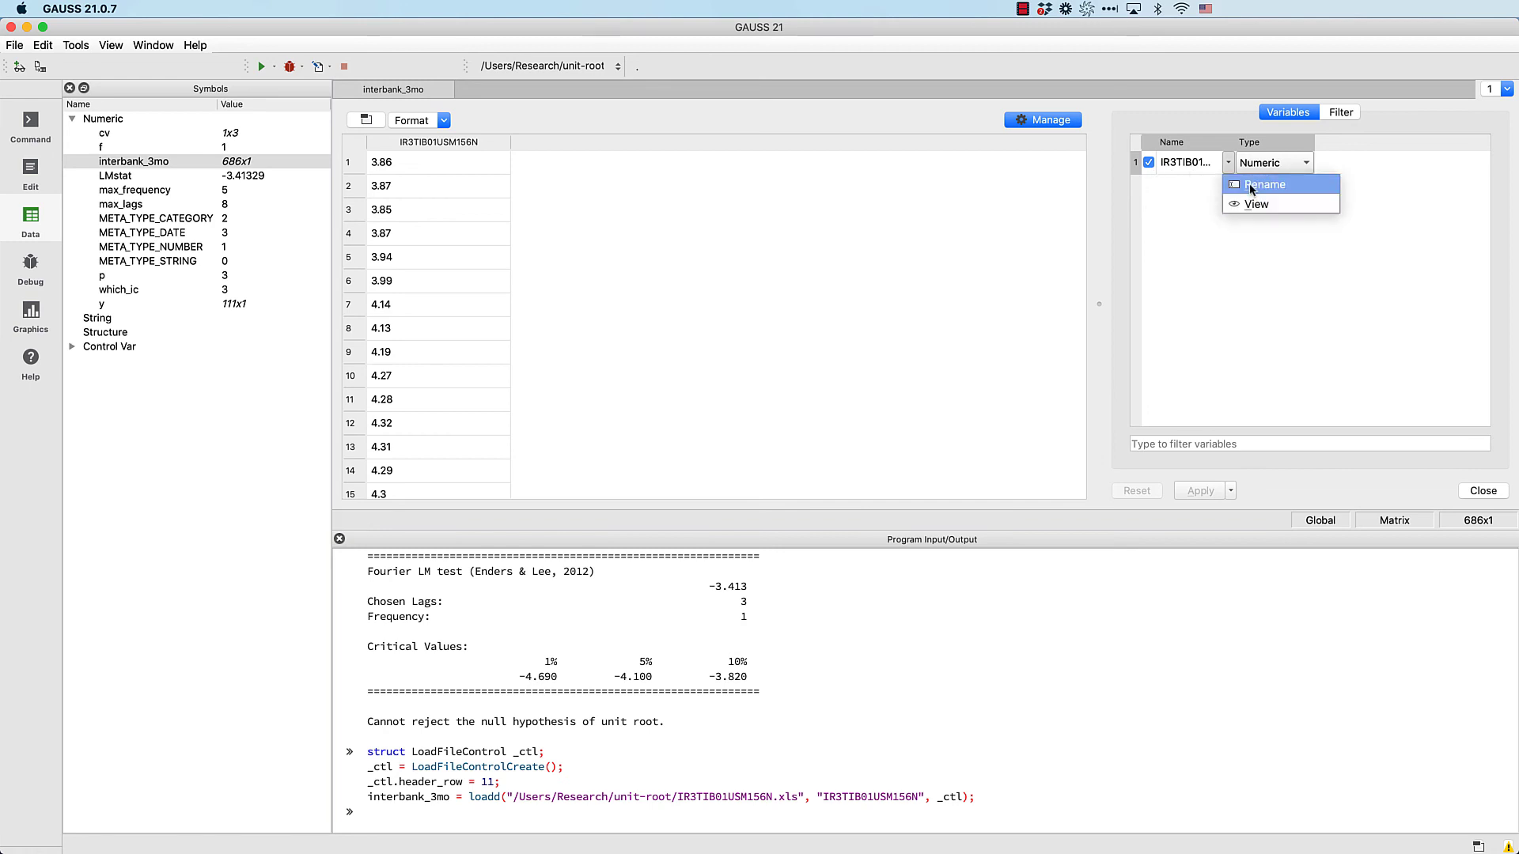
left_click(1250, 183)
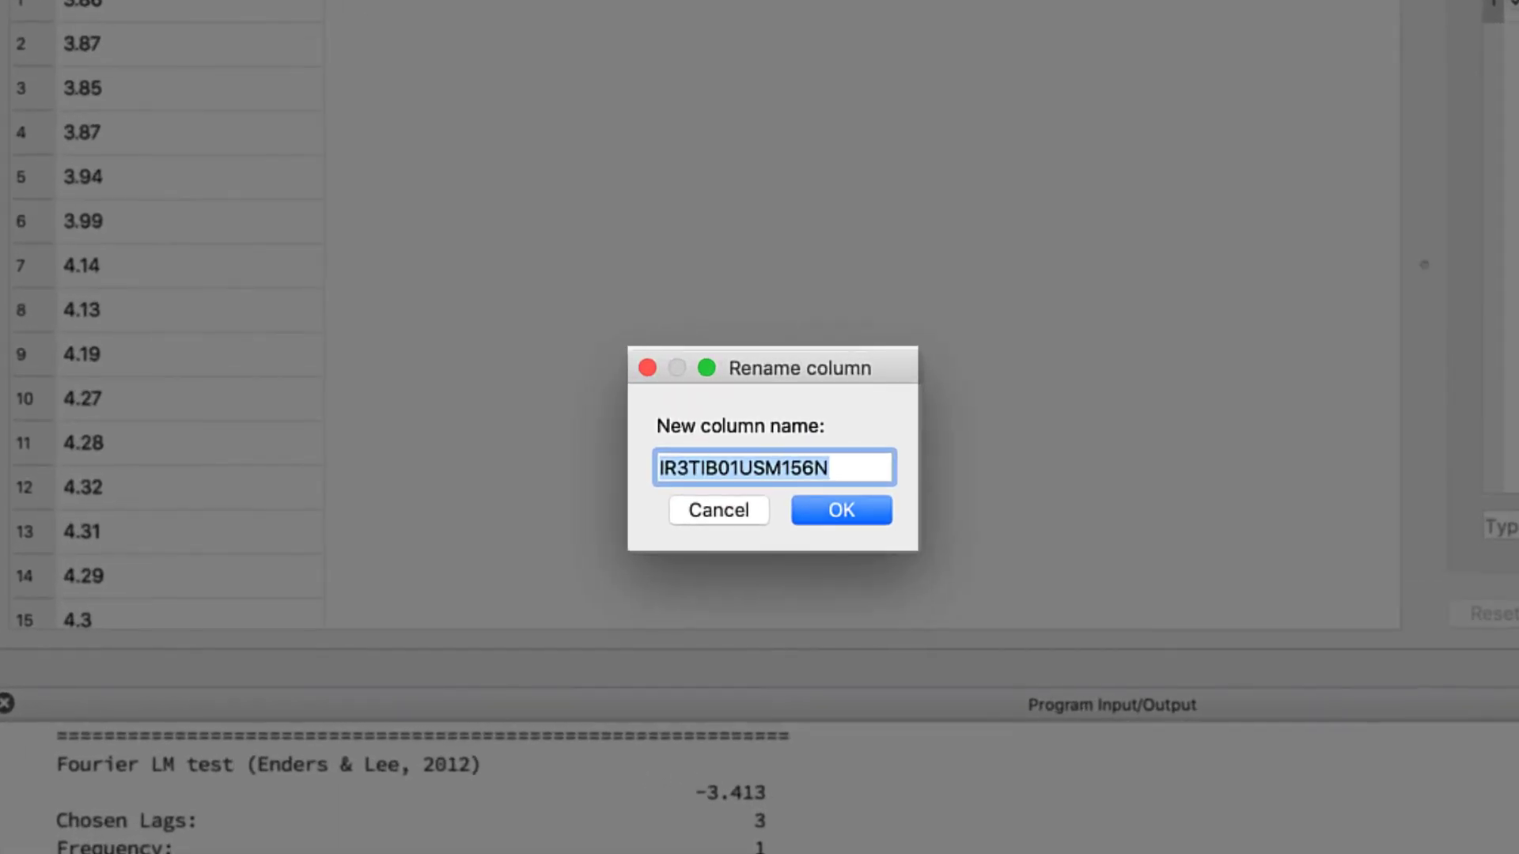
type("rate_3mo")
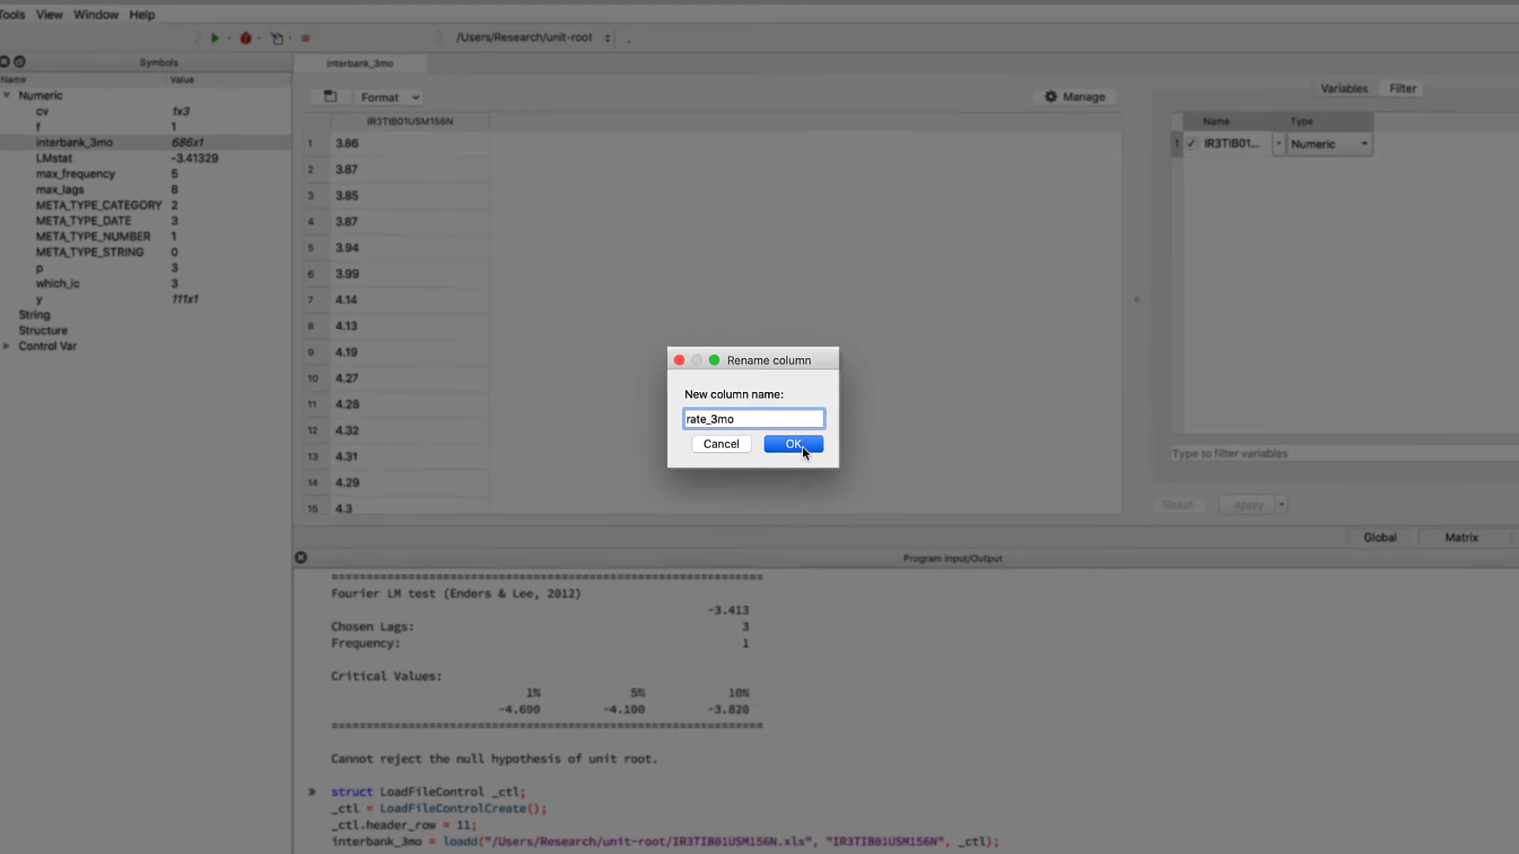
left_click(841, 510)
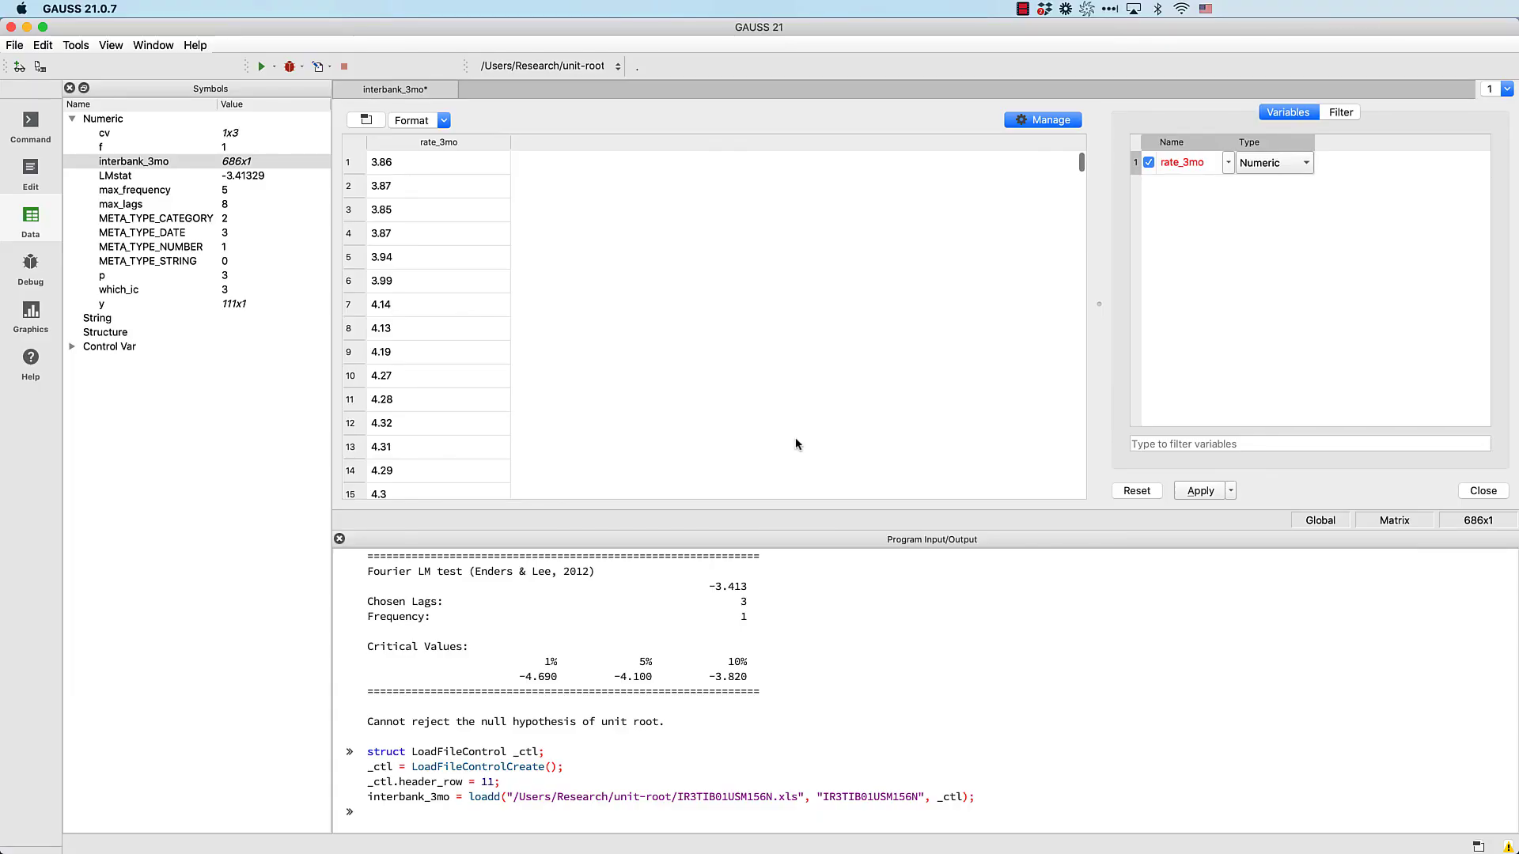
left_click(1200, 492)
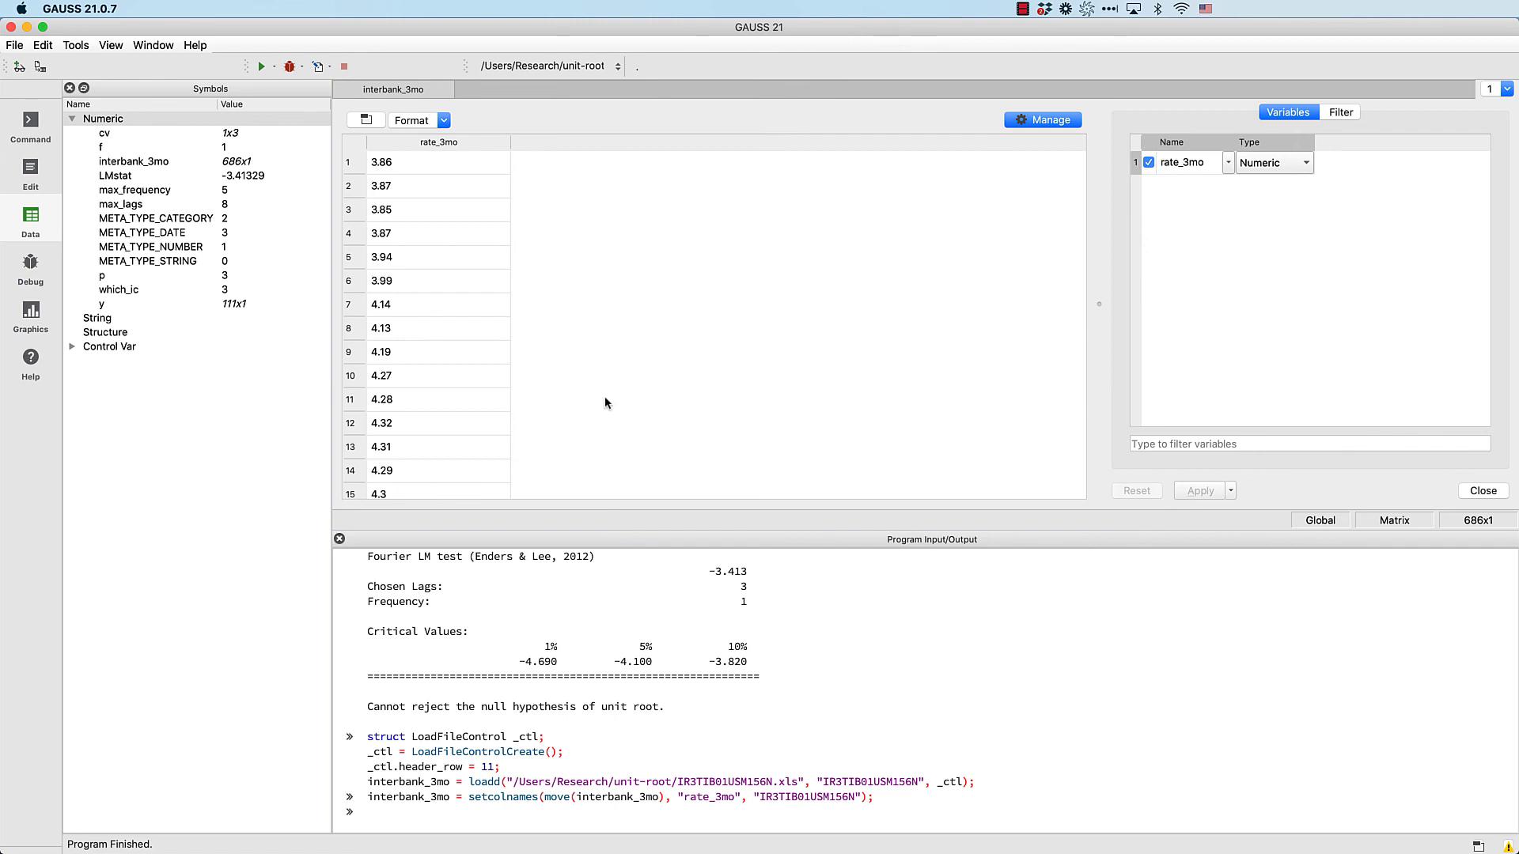
Copy the five import commands from the input/output pane
left_click(31, 168)
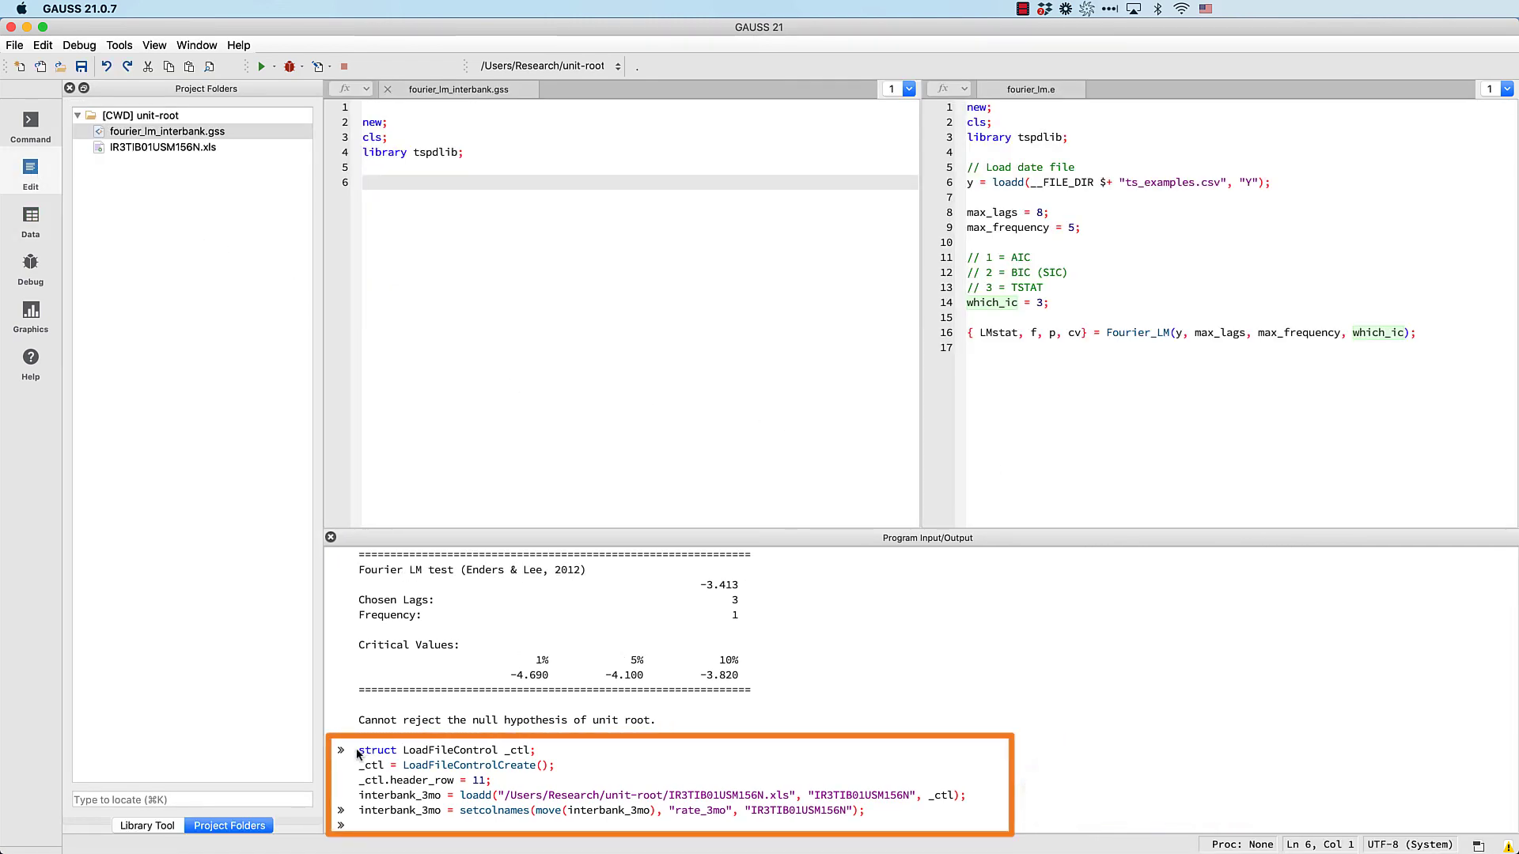
left_click_drag(360, 750, 869, 811)
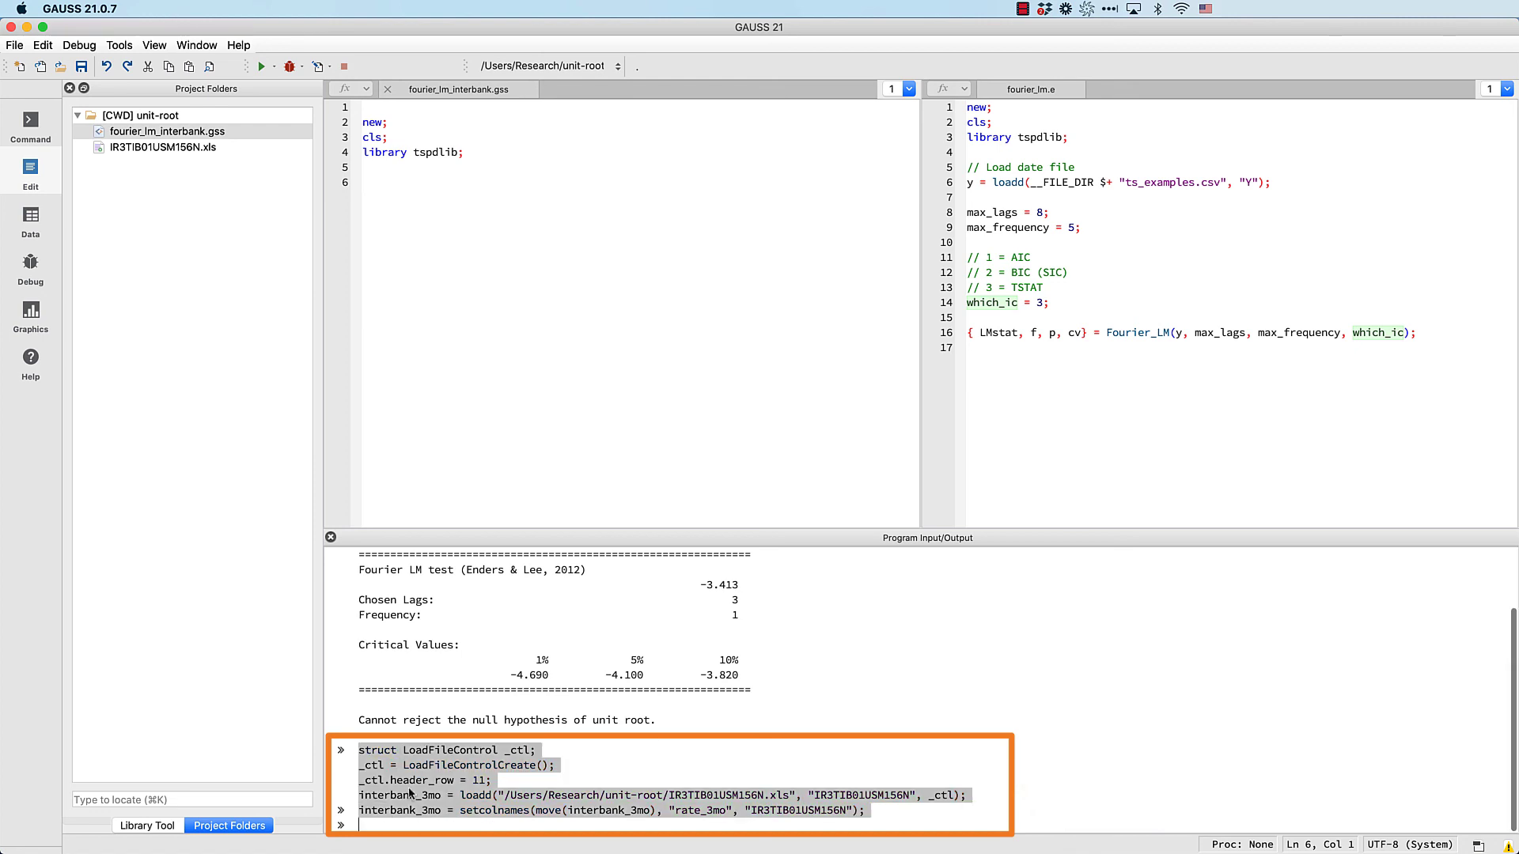
right_click(406, 788)
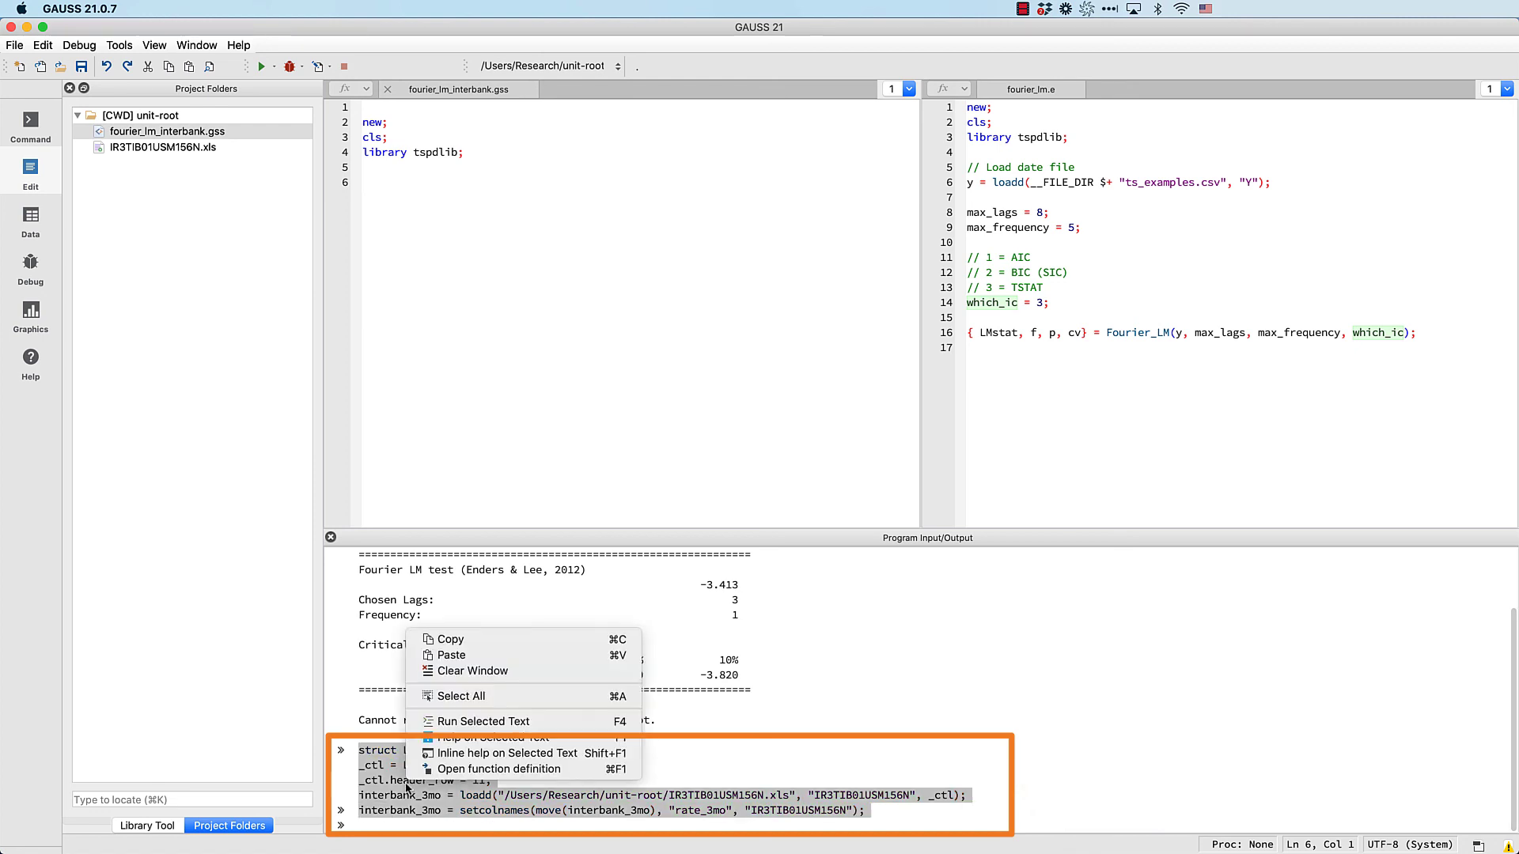
left_click(477, 637)
Add a // Load data comment on script line 6 and paste the import commands below it
left_click(461, 209)
type("// Load data")
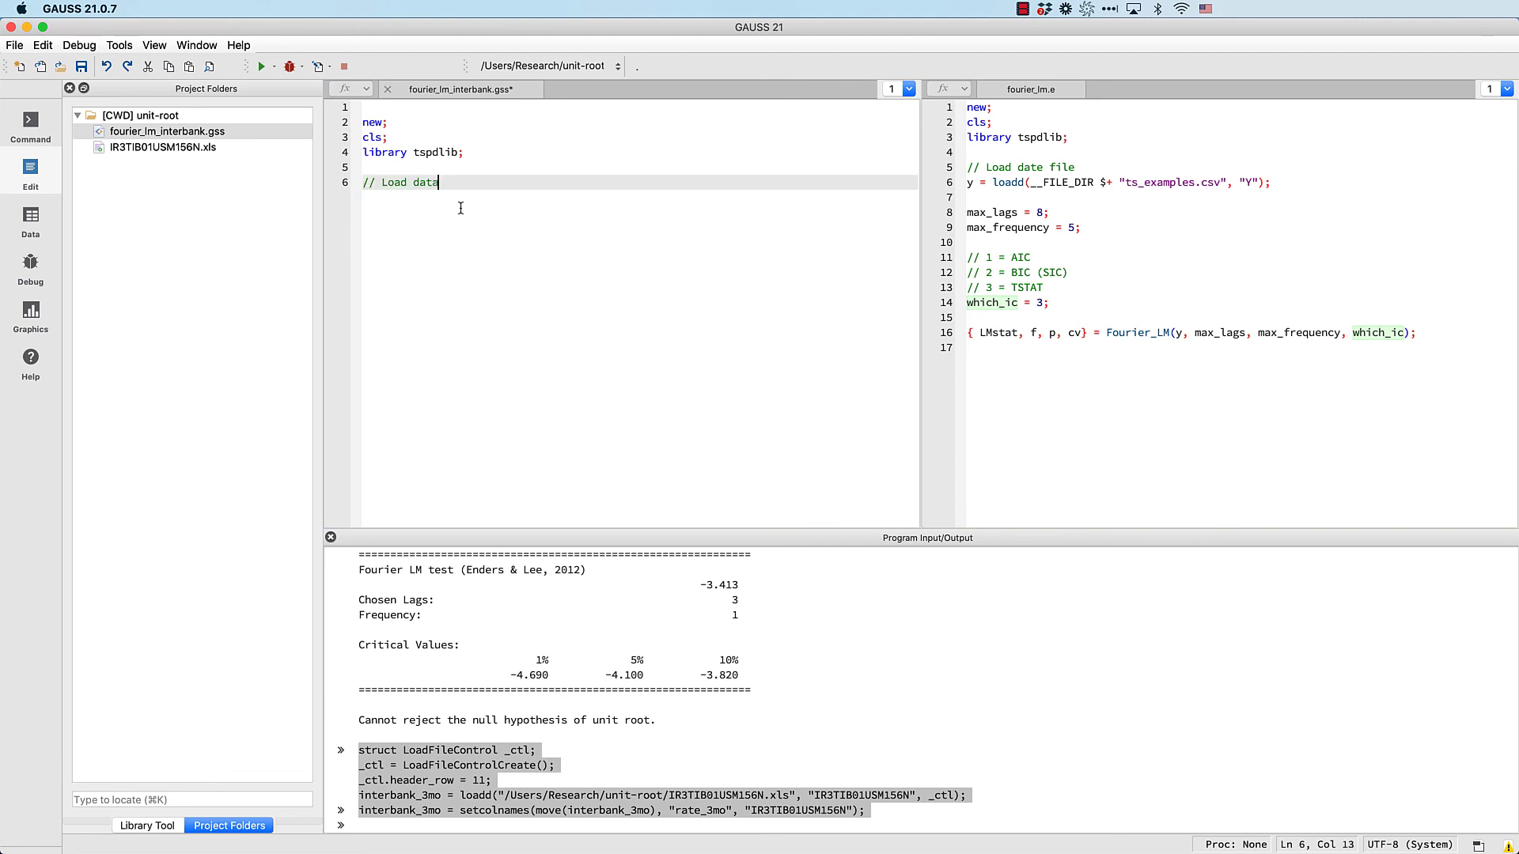
key("Return")
key("super+v")
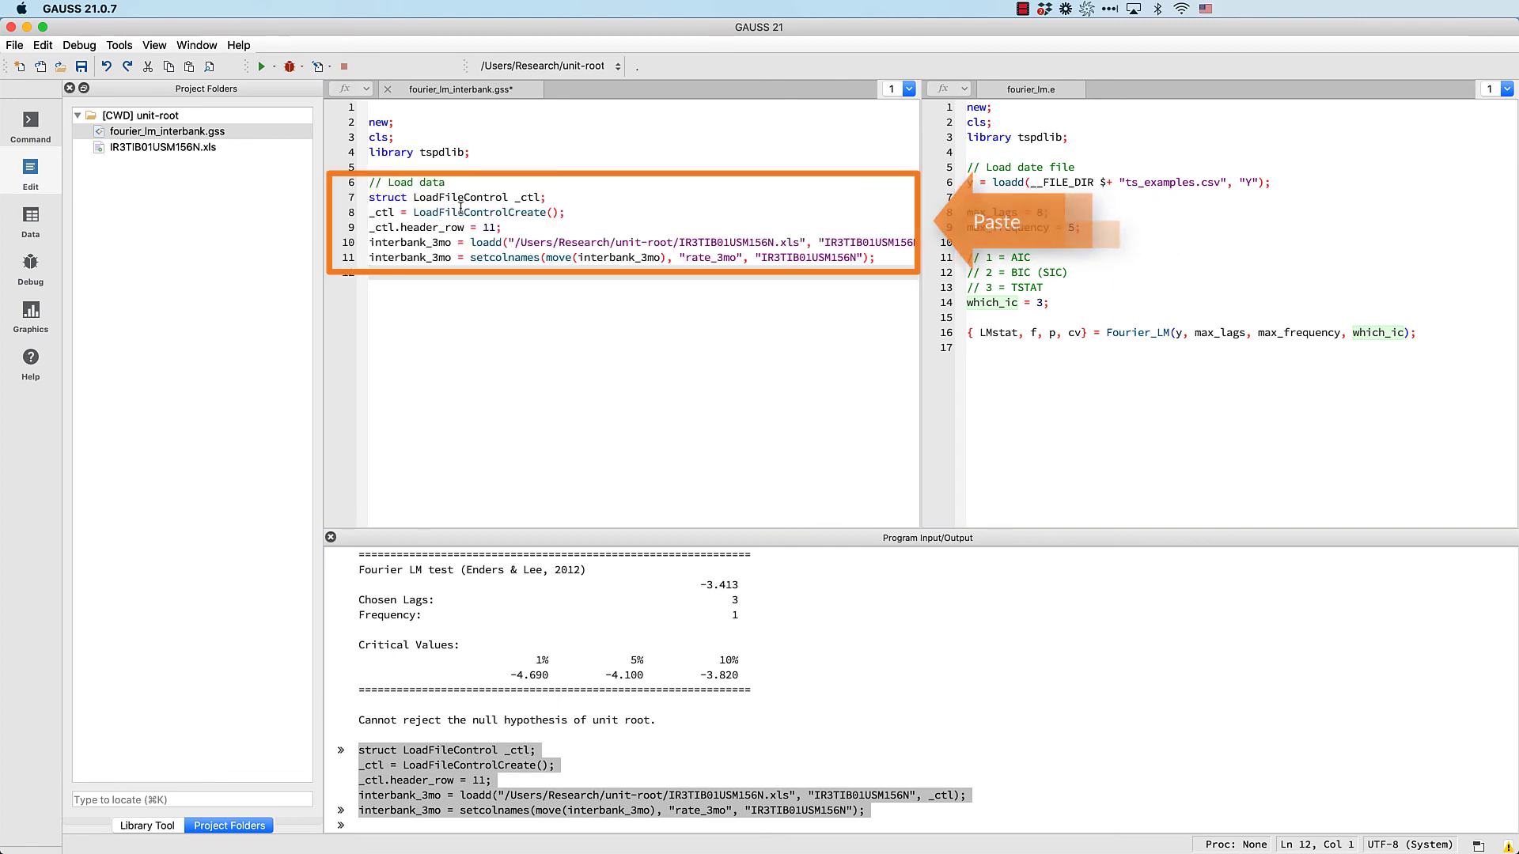
key("Return")
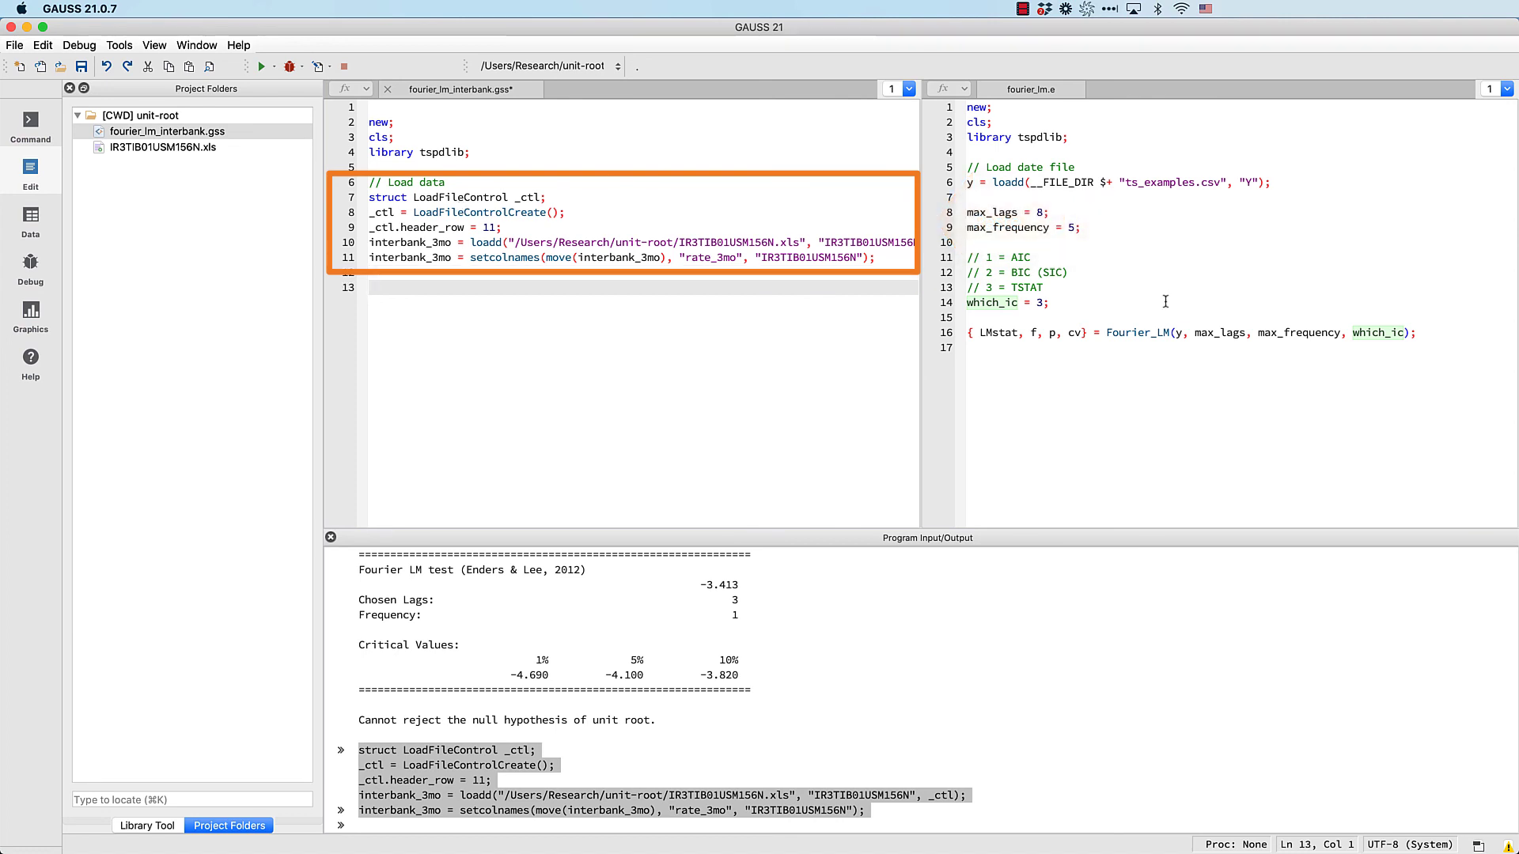
Copy the lag, frequency and Fourier_LM lines 8–16 from fourier_lm.e into the script at line 13
left_click_drag(1420, 332, 961, 212)
right_click(1013, 219)
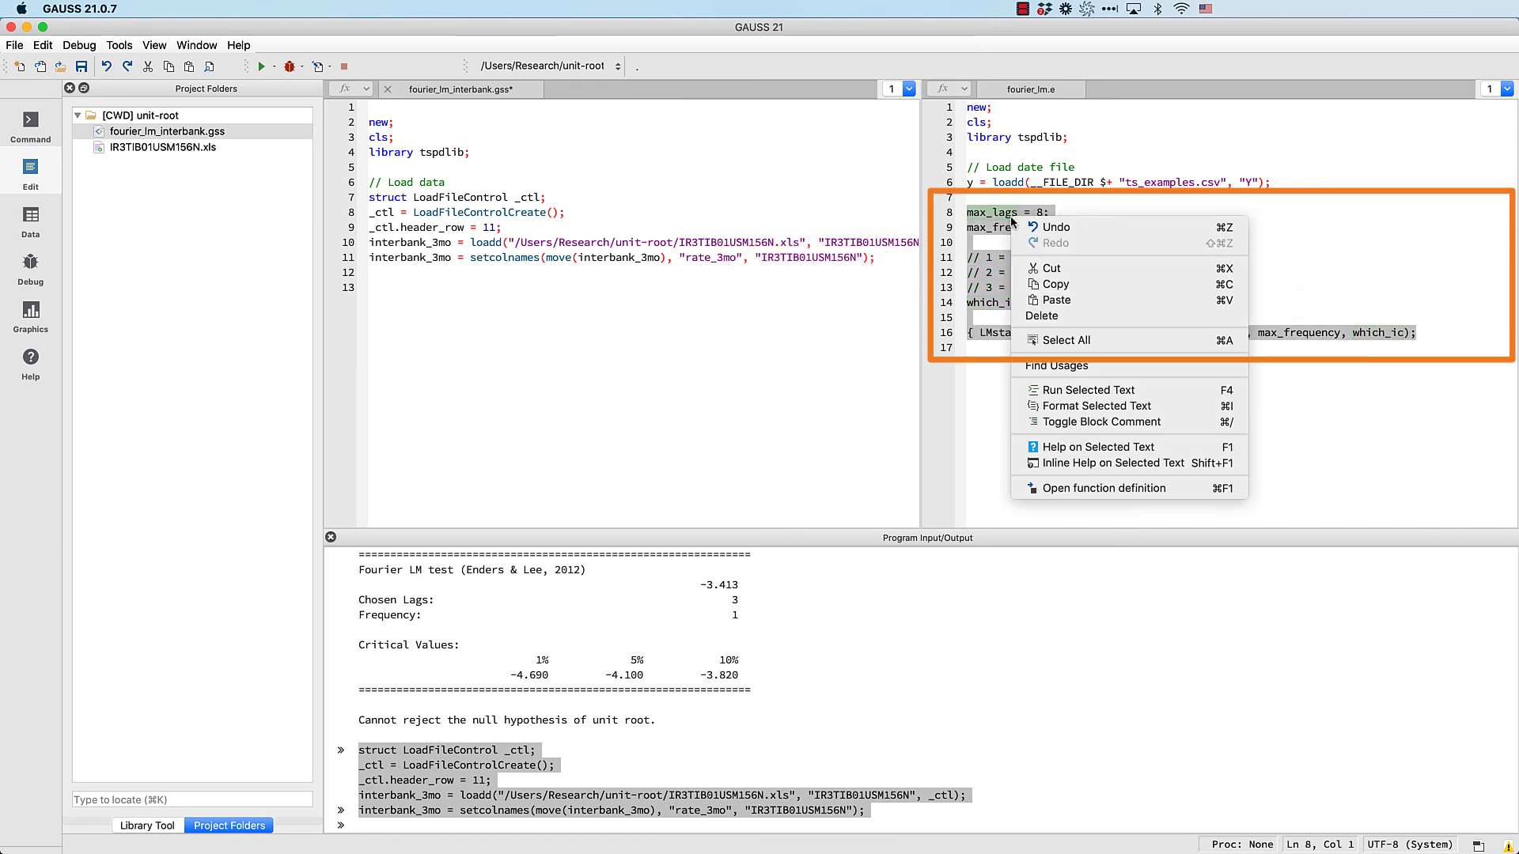
left_click(1052, 285)
left_click(533, 293)
key("super+v")
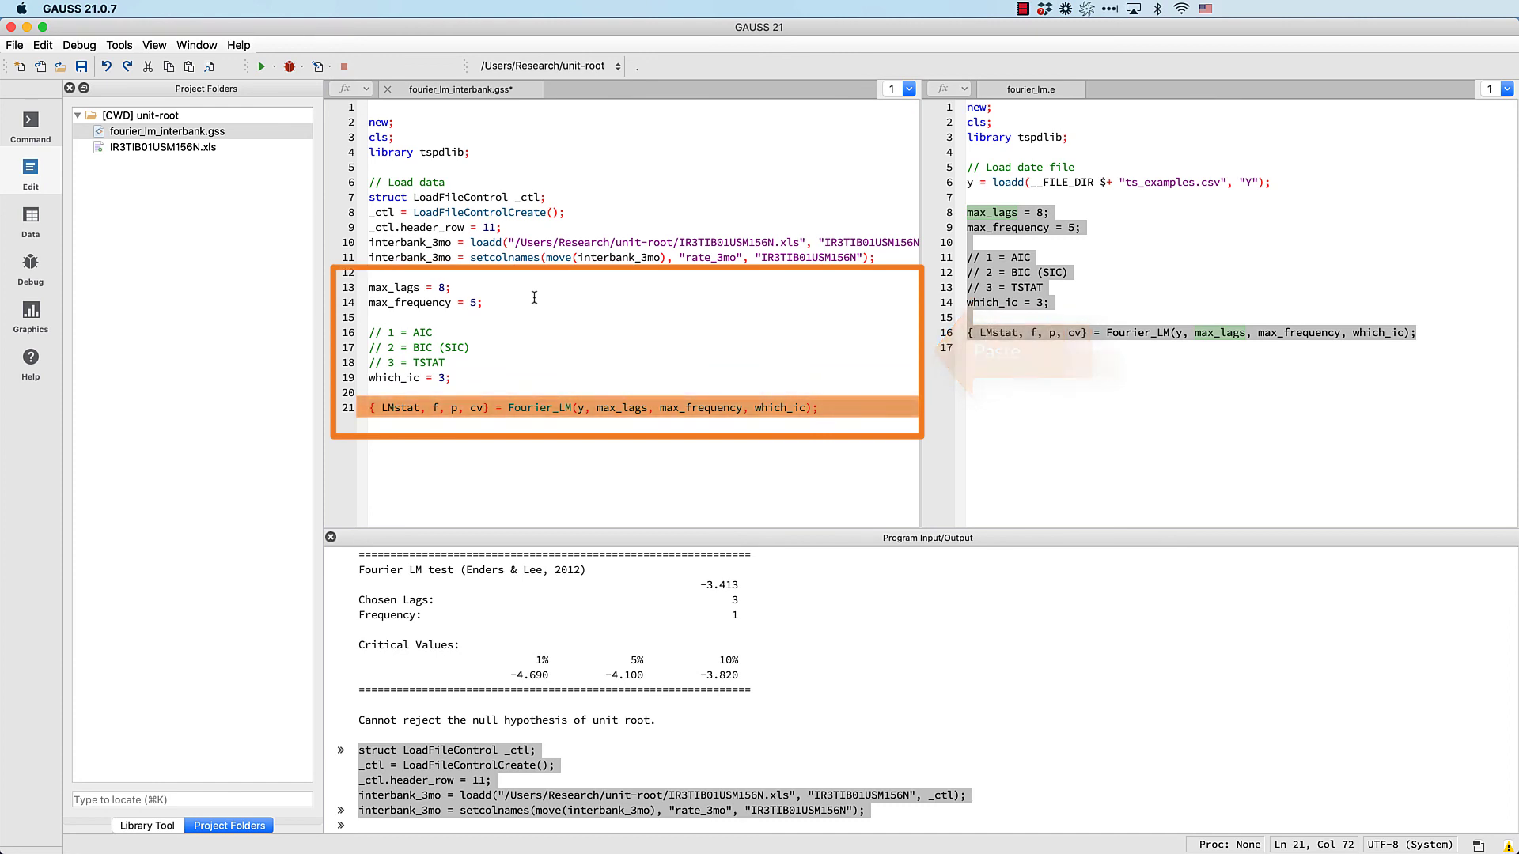
Replace the y argument of Fourier_LM with interbank_3mo and save the script
double_click(581, 408)
type("interbank")
key("Return")
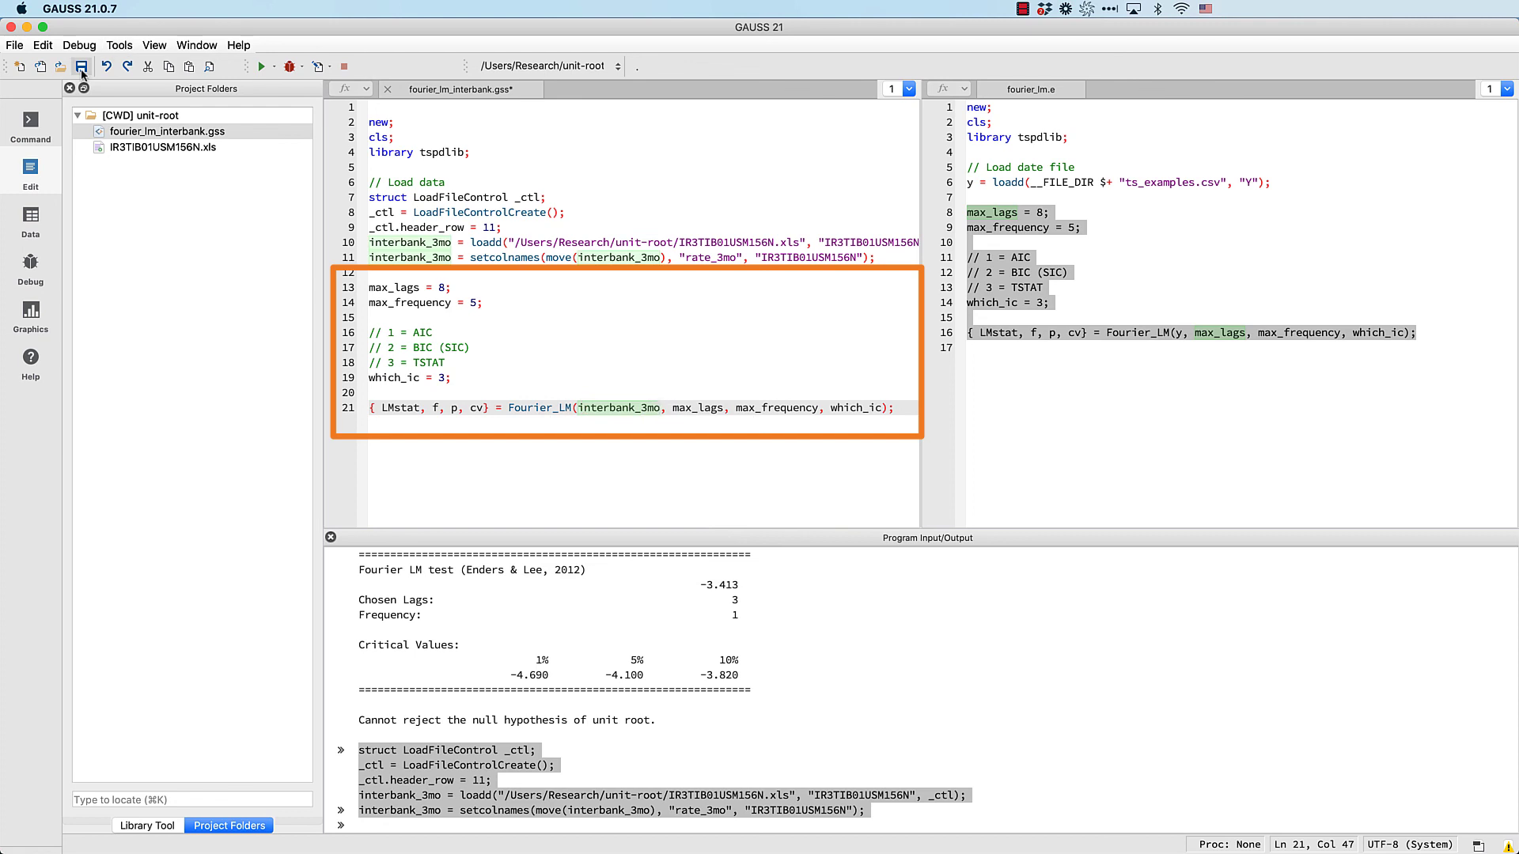
left_click(82, 67)
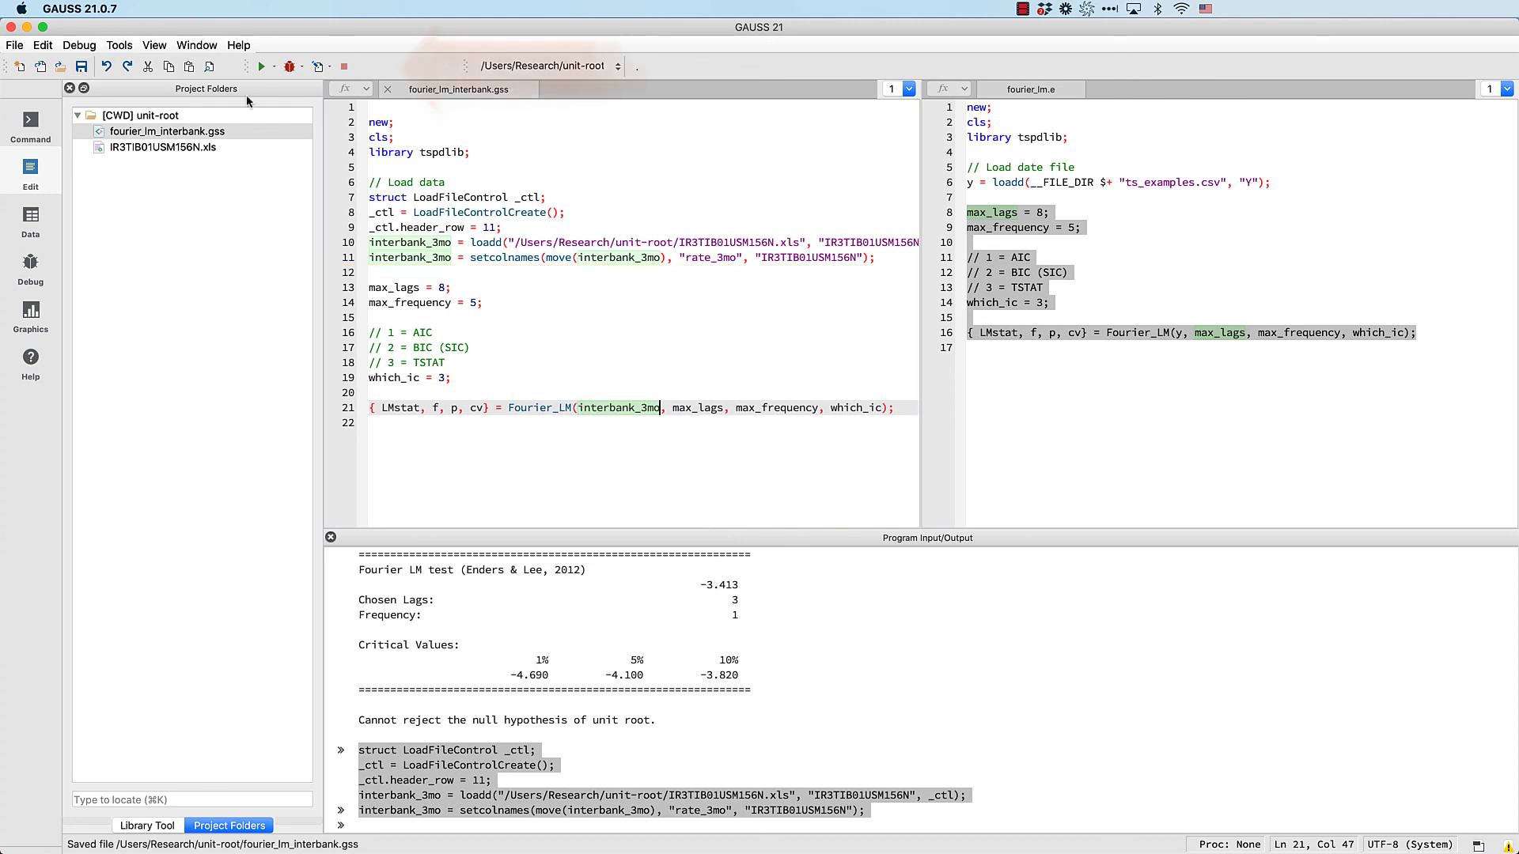
Run fourier_lm_interbank.gss, giving a Fourier LM statistic of -3.788 with 8 lags
left_click(260, 68)
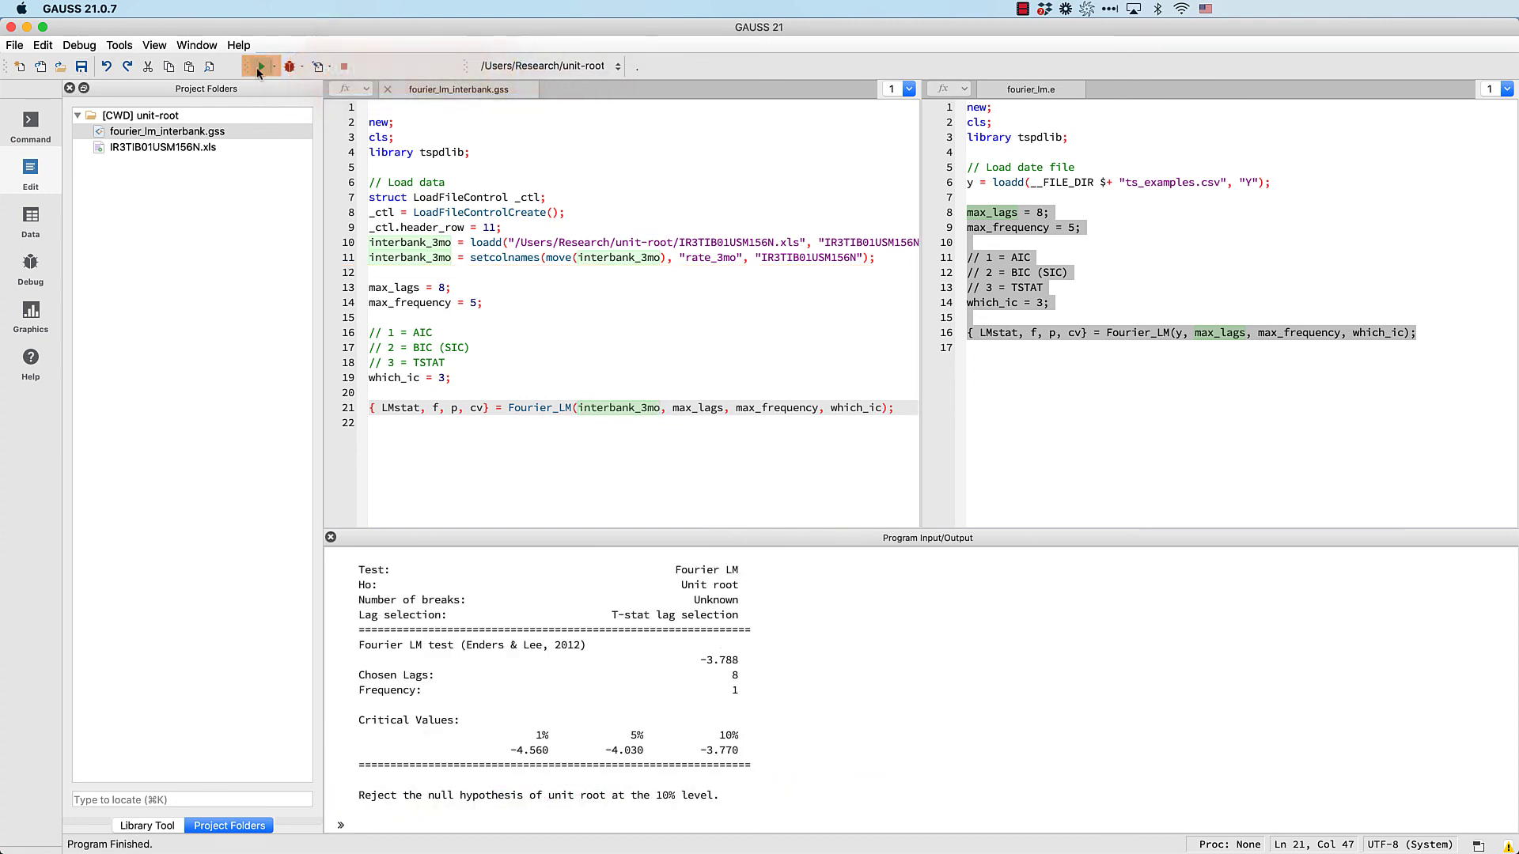